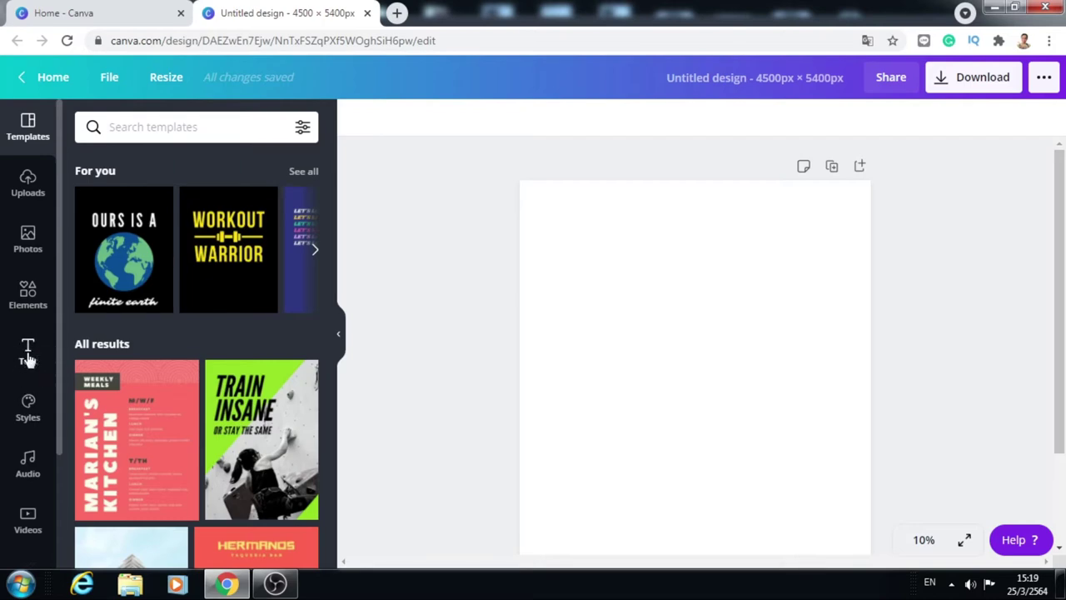
Add a heading text to the blank page and enlarge it near the page's upper edge to a font size of about 415
left_click(28, 359)
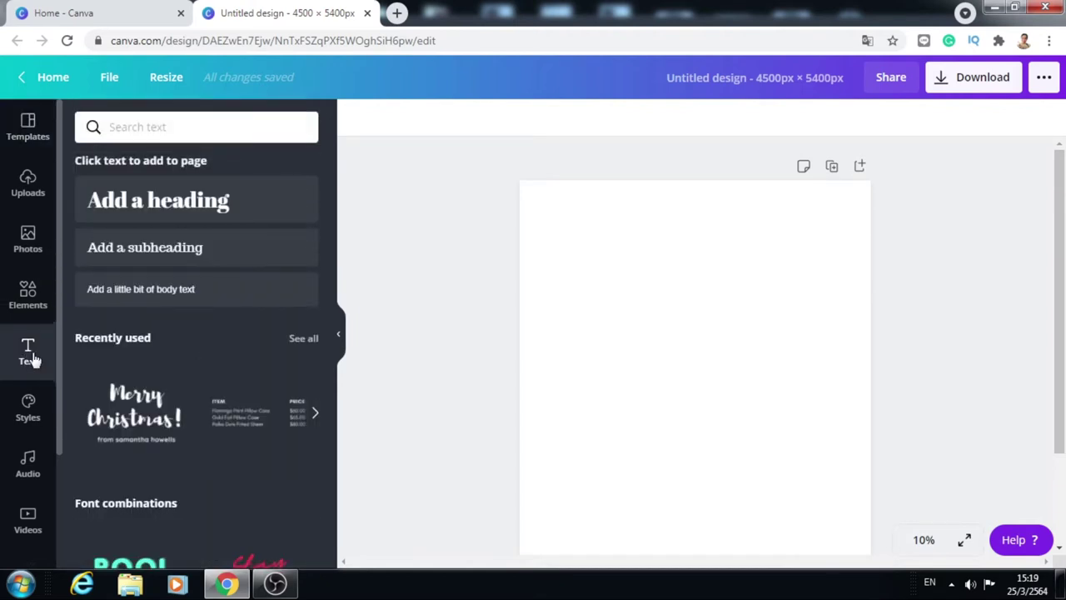
left_click(214, 241)
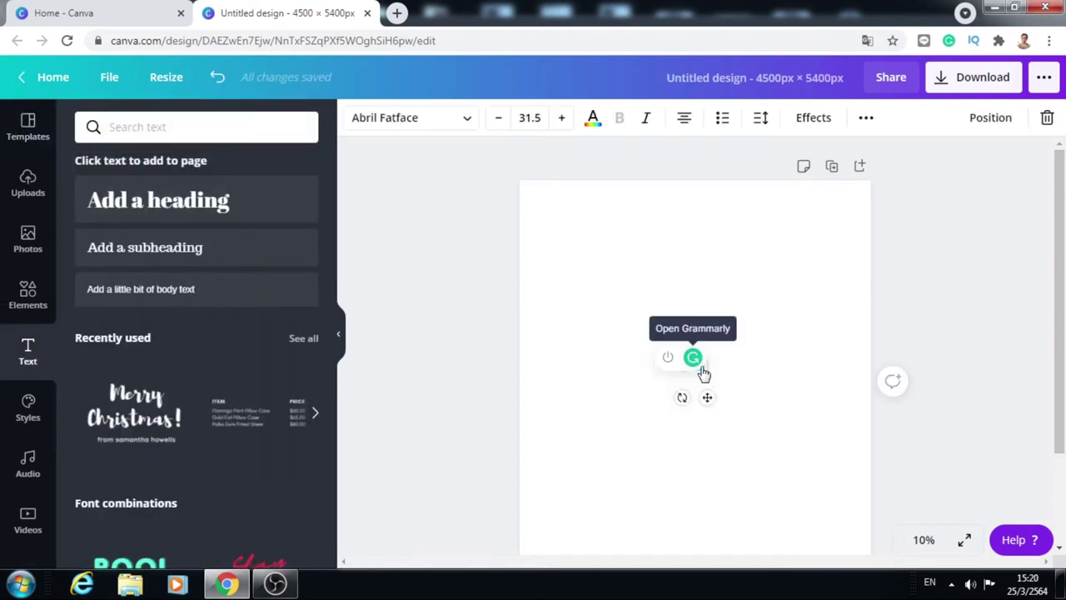
left_click(783, 430)
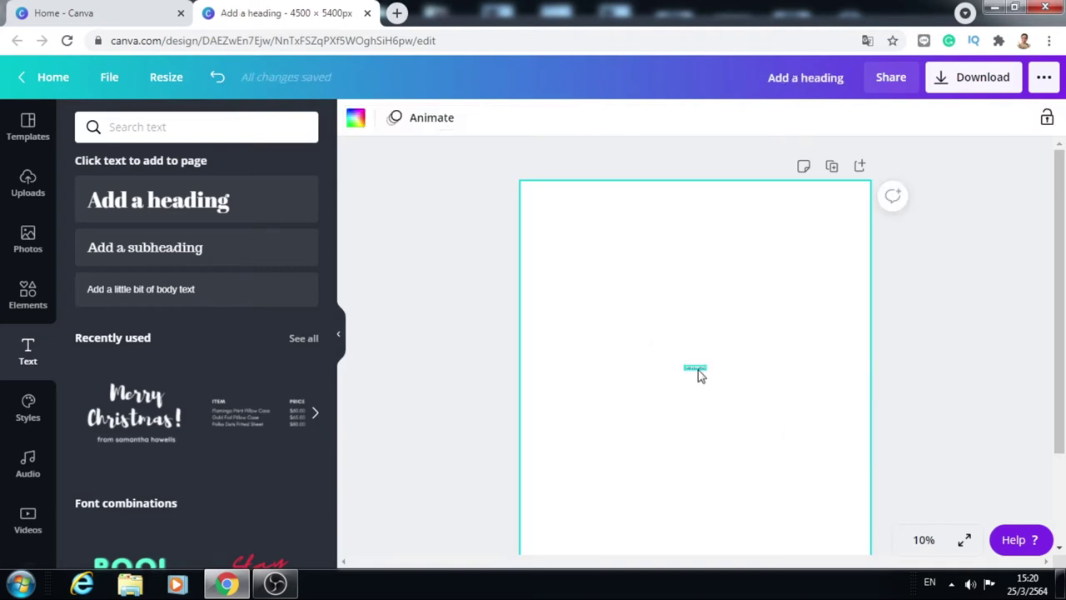
left_click(698, 369)
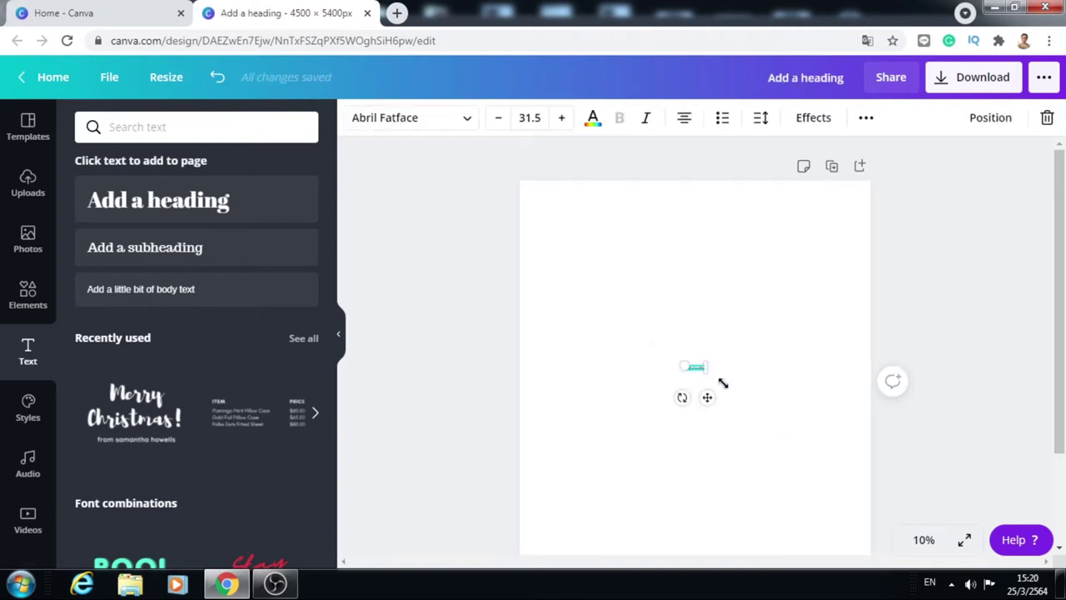
left_click_drag(723, 384, 645, 238)
left_click_drag(728, 248, 831, 302)
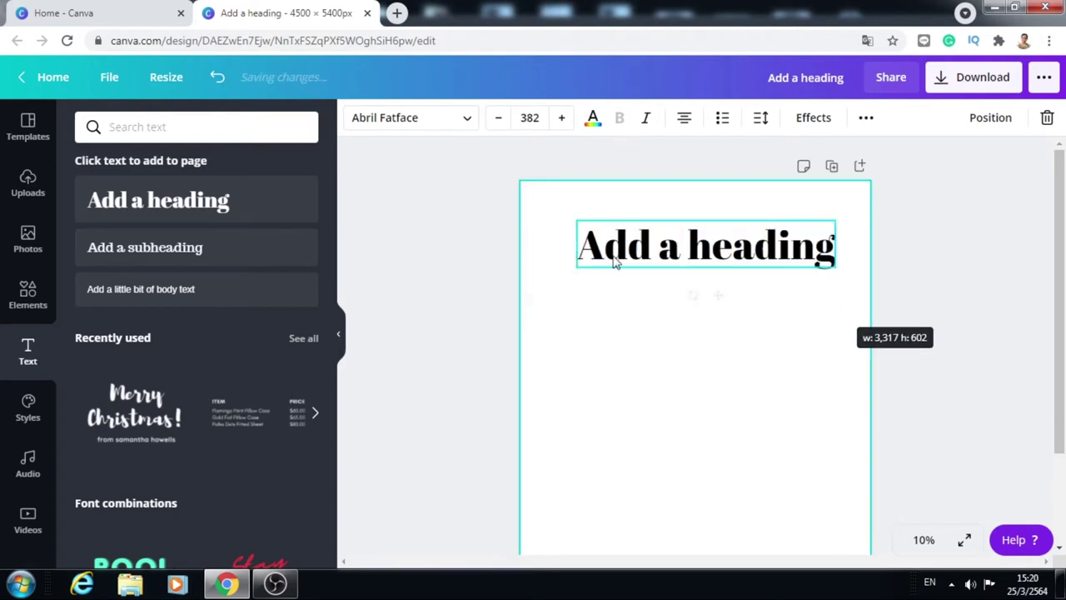
mouse_move(576, 269)
left_mouse_down()
mouse_move(545, 283)
mouse_move(556, 273)
left_mouse_up()
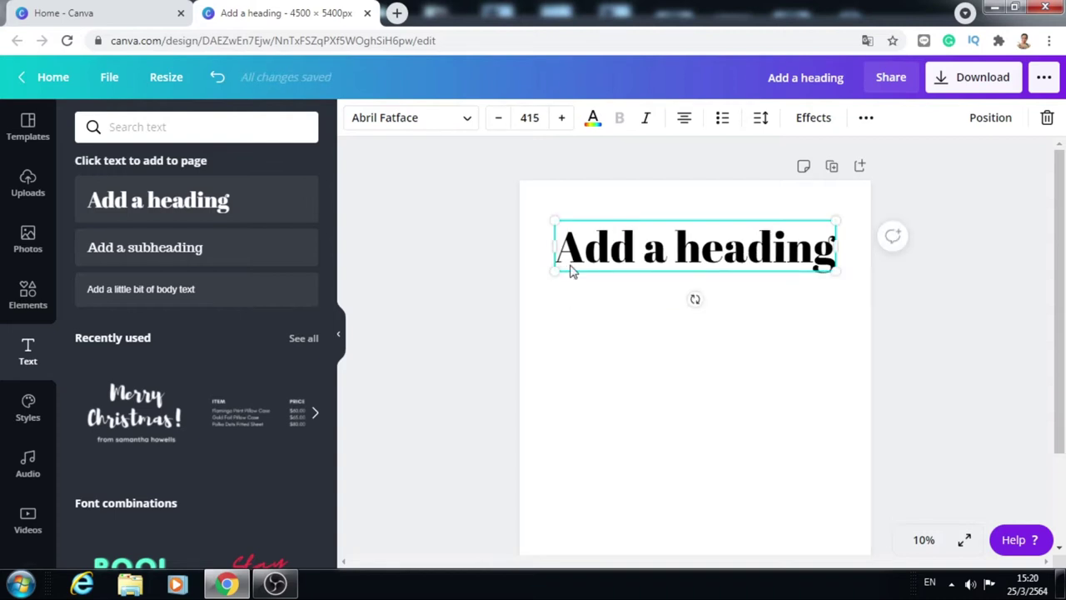
Replace the heading's placeholder text with "So Beautiful"
double_click(571, 269)
type("S")
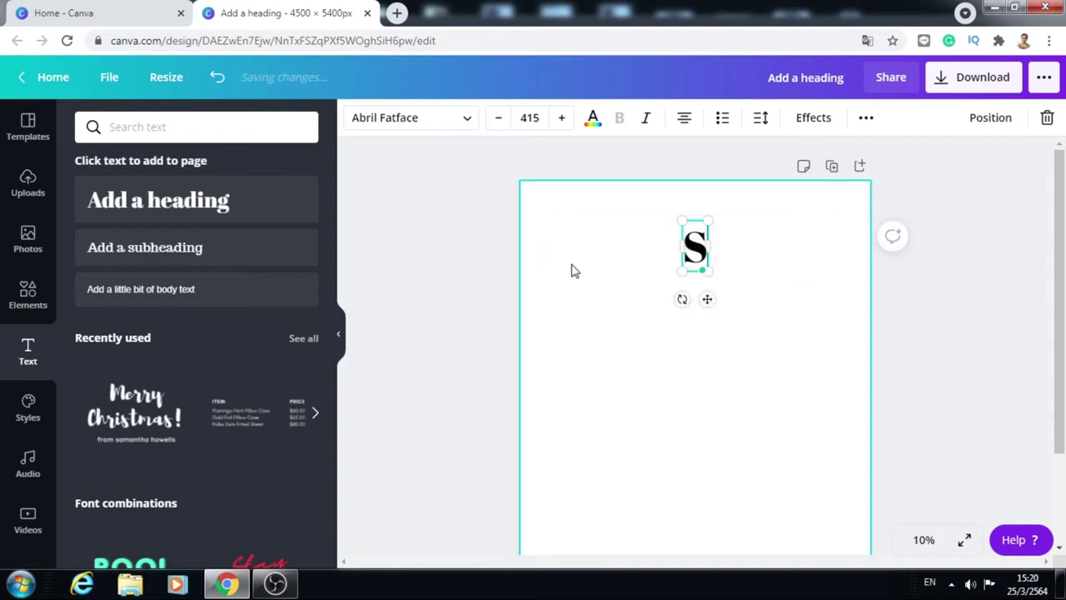
type("o Be")
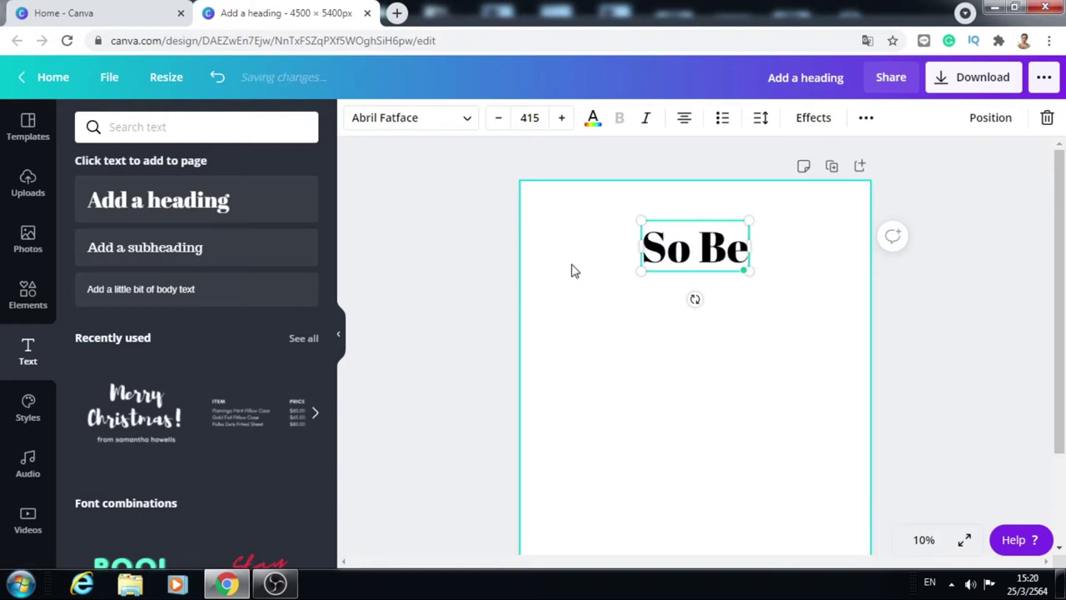
type("au")
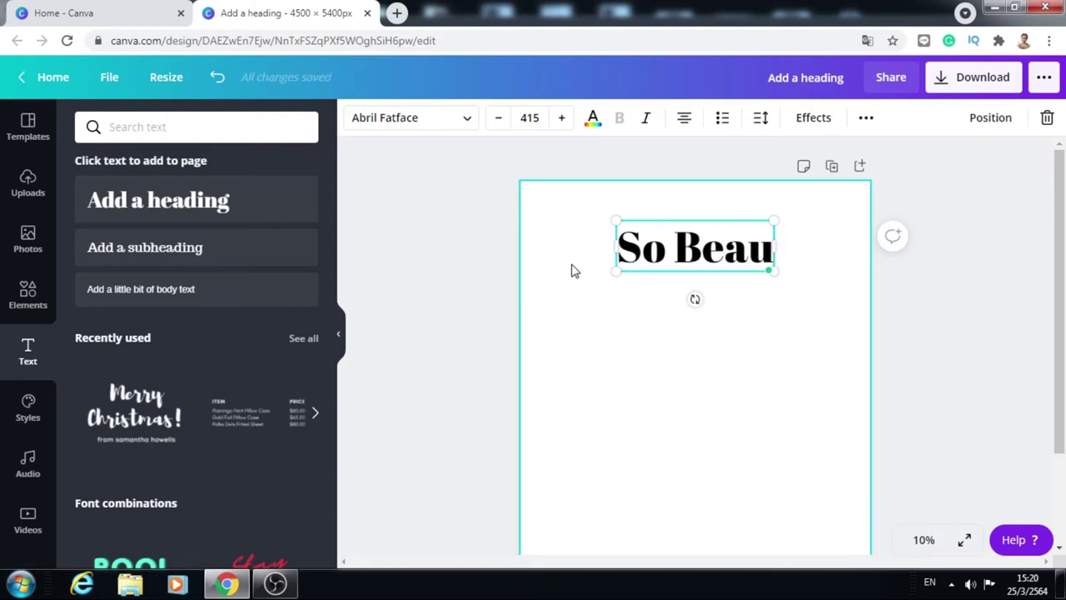
type("tiful")
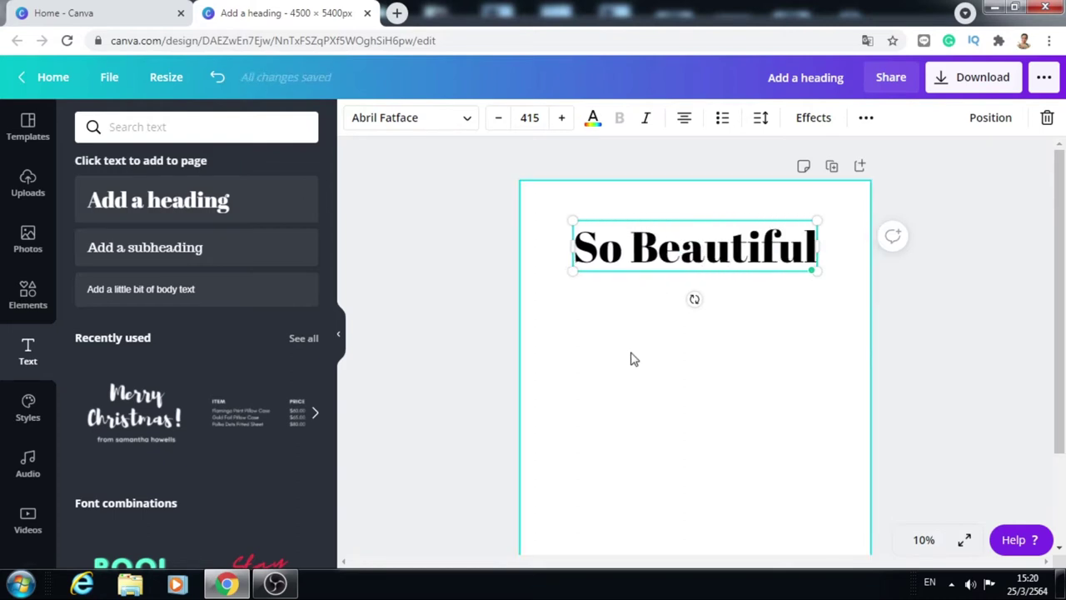
left_click(631, 359)
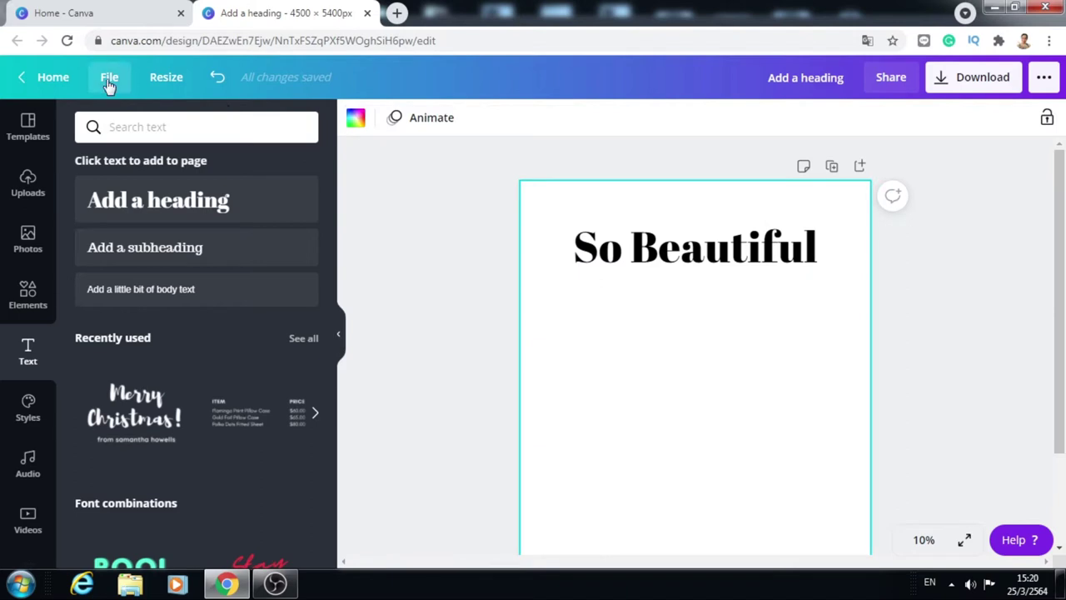
Show the page margins and enlarge the heading to span the width between them, at a font size of about 476
left_click(108, 81)
left_click(148, 265)
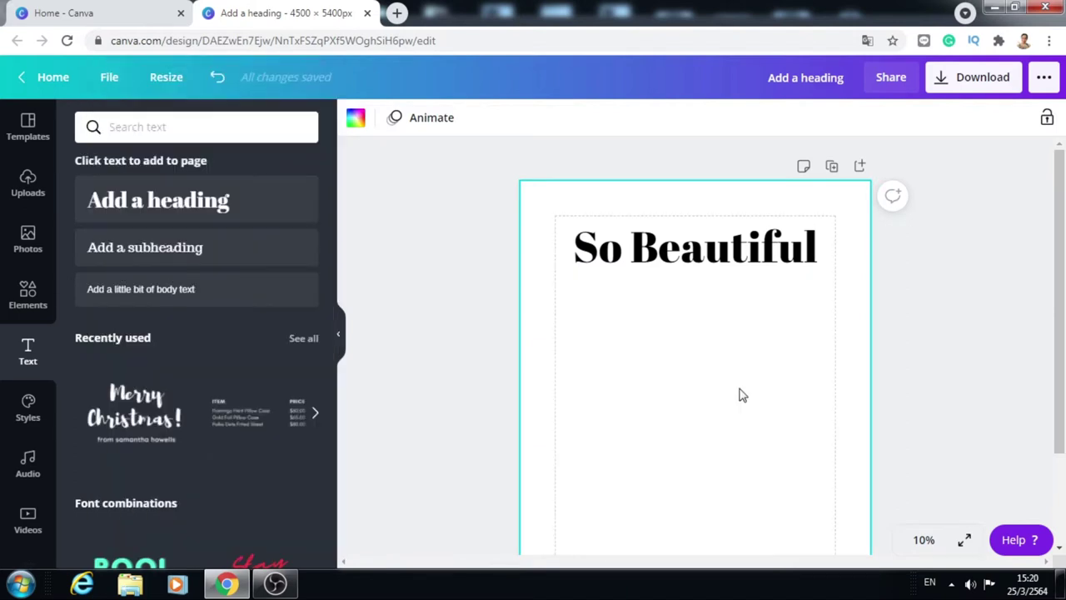
mouse_move(695, 257)
left_mouse_down()
mouse_move(667, 252)
mouse_move(677, 248)
left_mouse_up()
left_click_drag(805, 269, 837, 284)
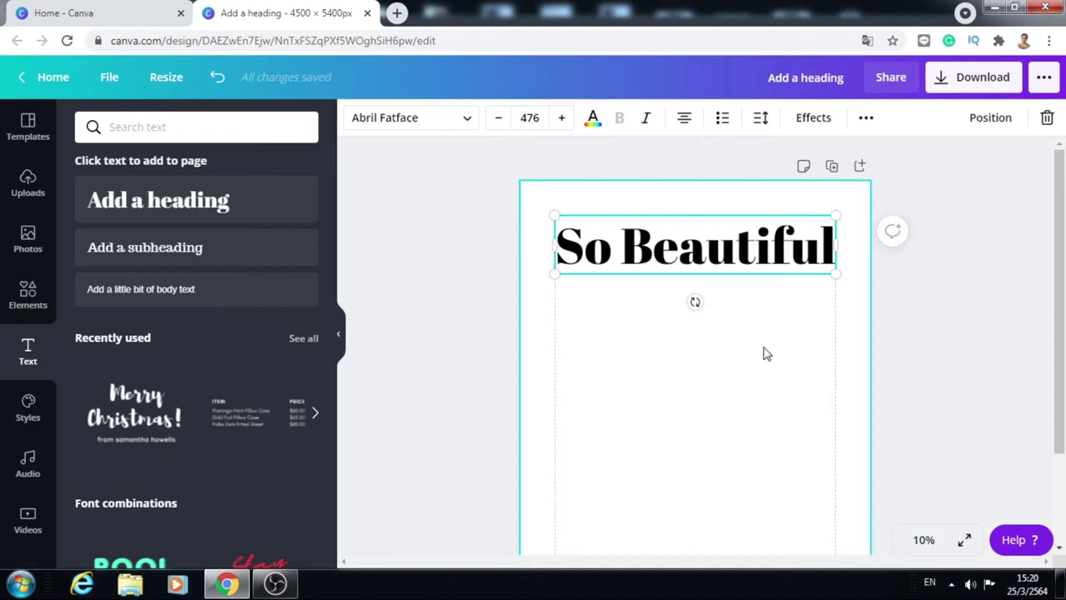
Apply the Shadow effect to the "So Beautiful" heading
left_click(812, 125)
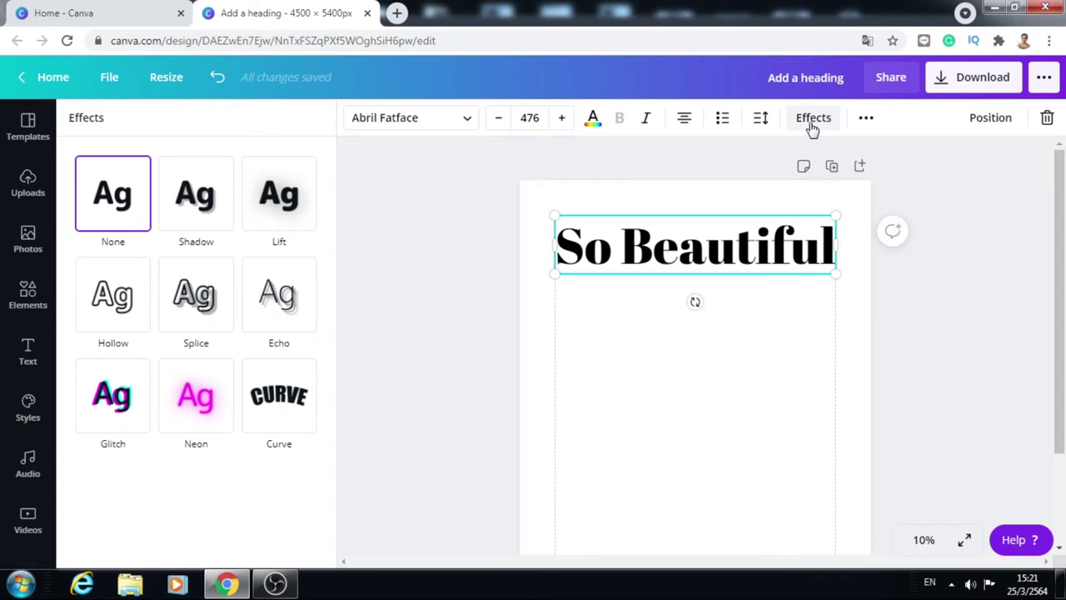
left_click(110, 210)
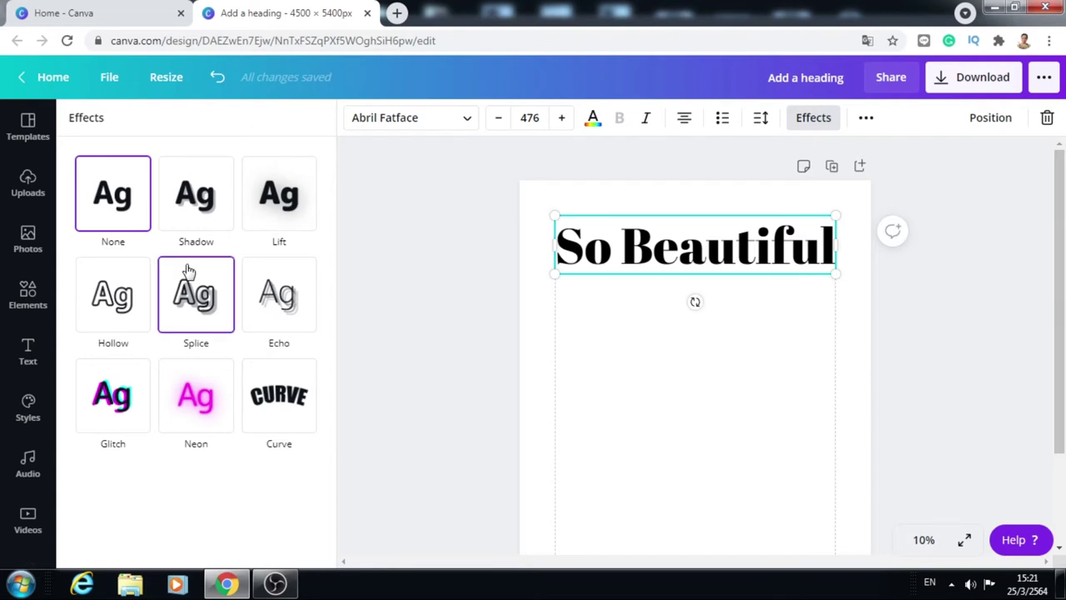
left_click(191, 214)
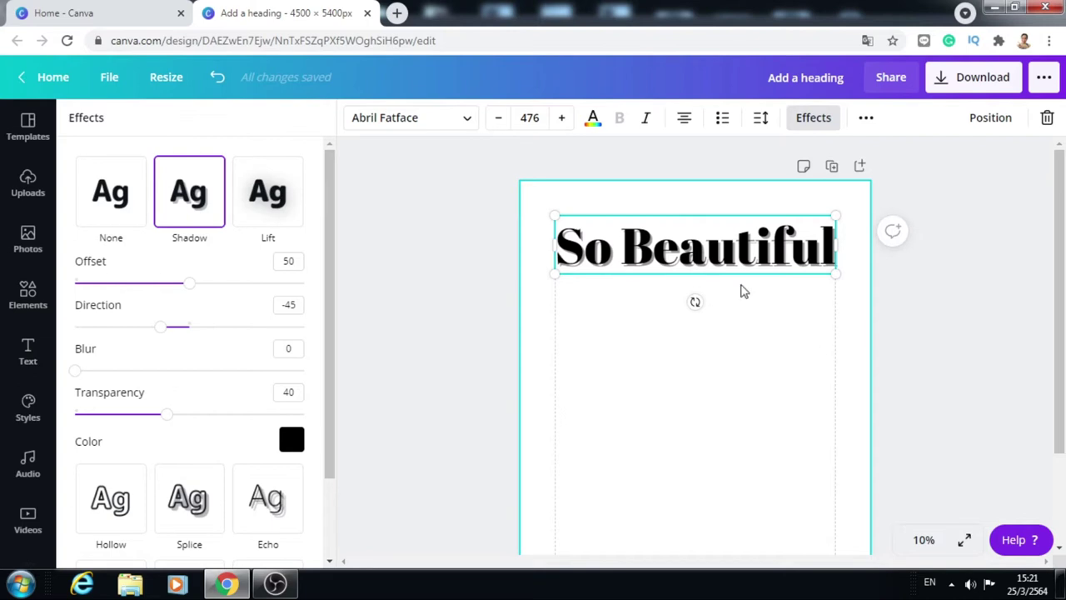
Change the heading's text color to red from the default colors
left_click(592, 124)
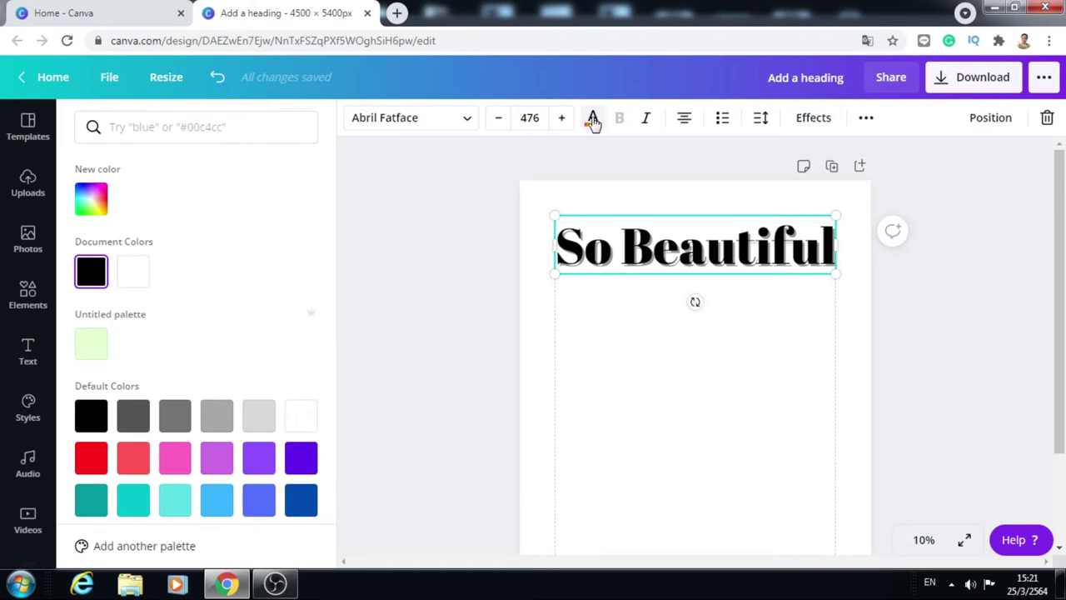
left_click(593, 121)
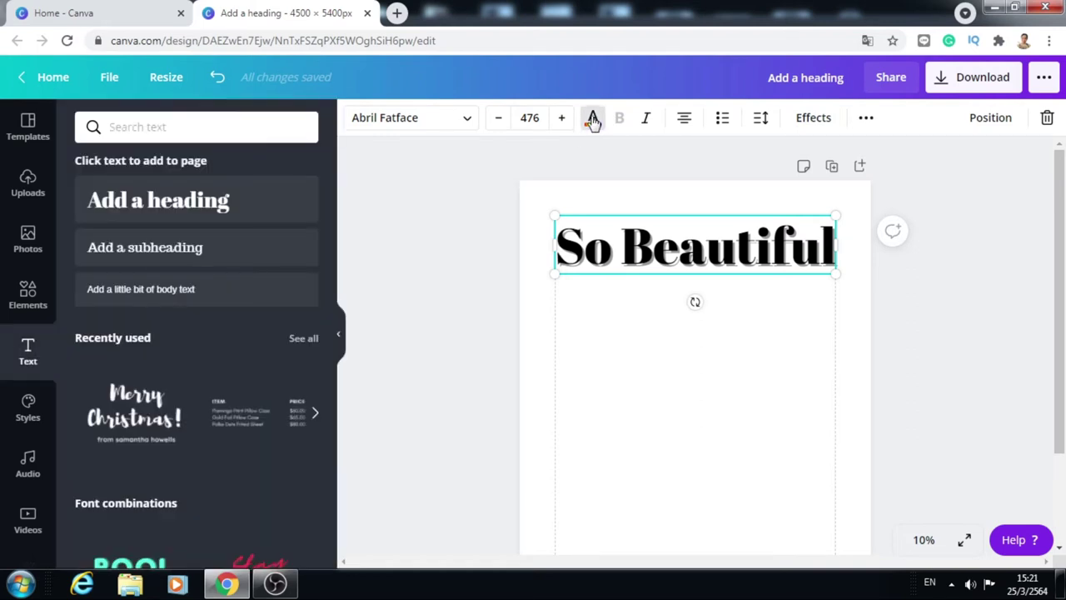
left_click(591, 119)
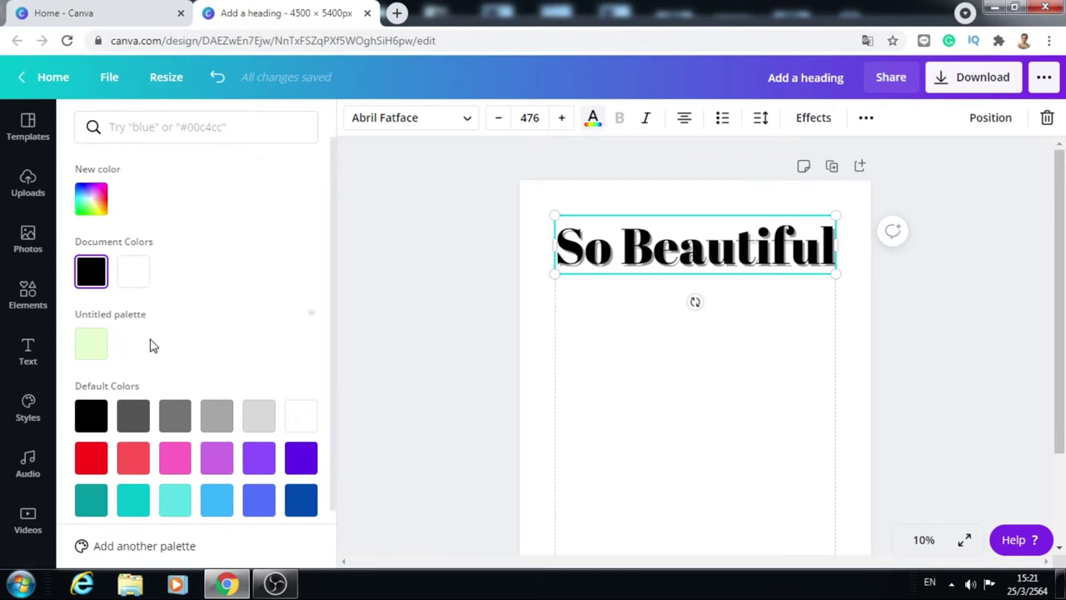
scroll(138, 429, "down", 1)
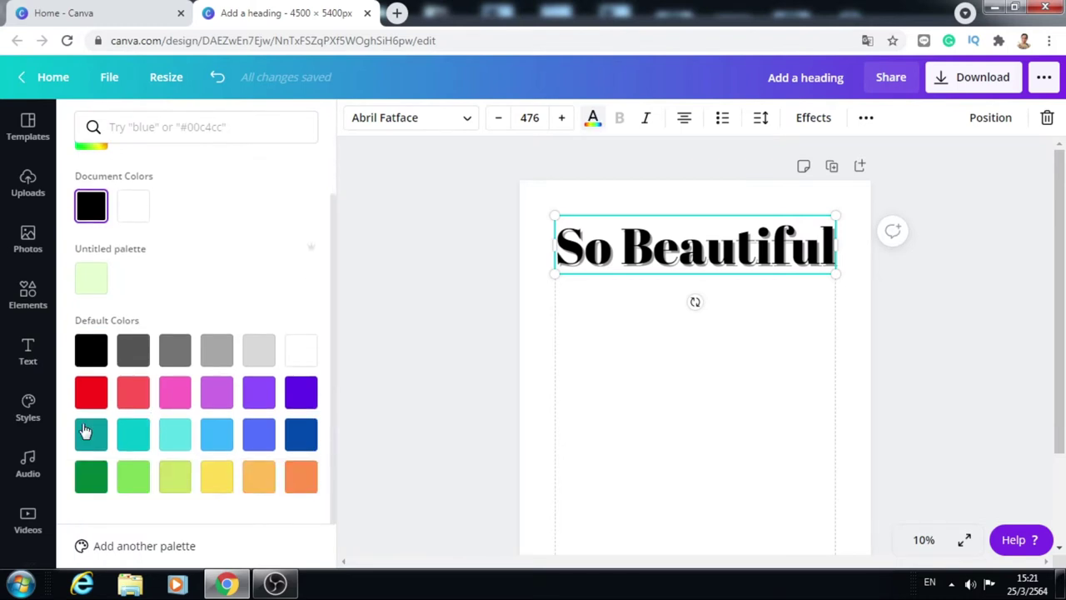
left_click(91, 392)
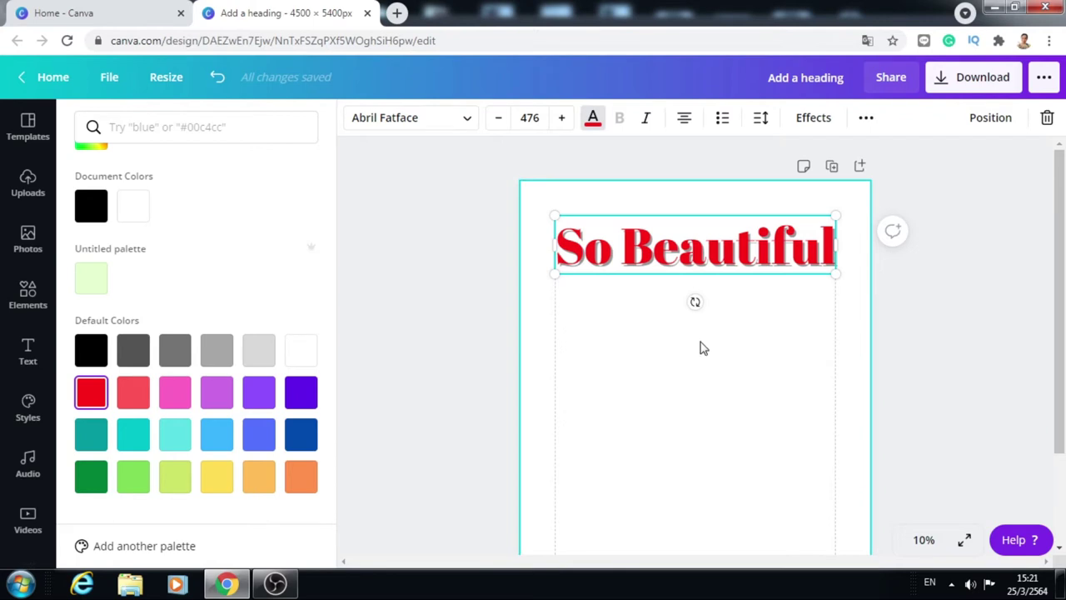
Set the heading's text color back to black
left_click(592, 127)
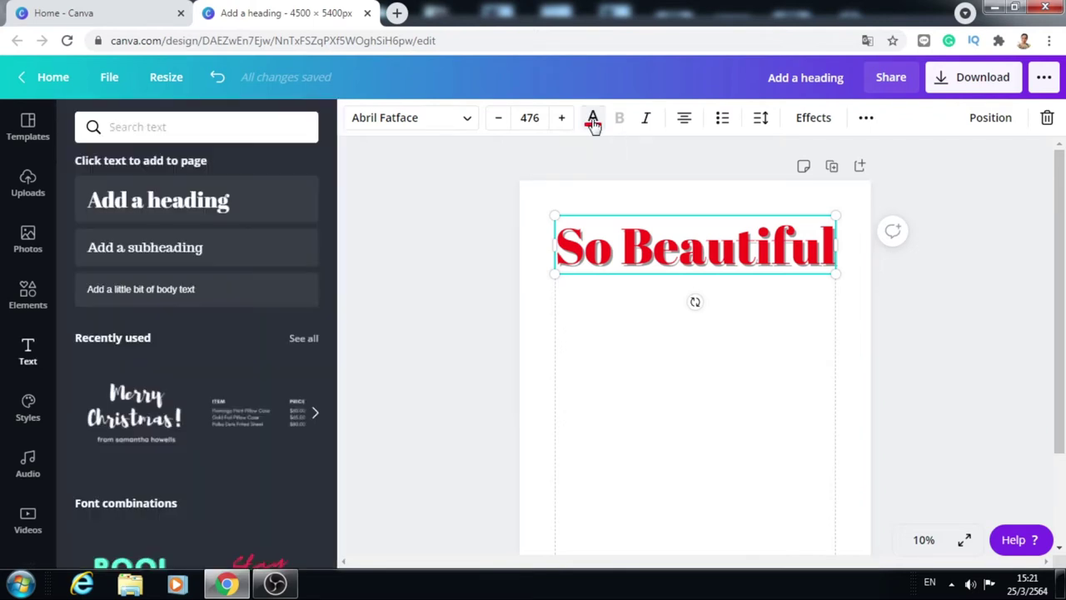
left_click(592, 123)
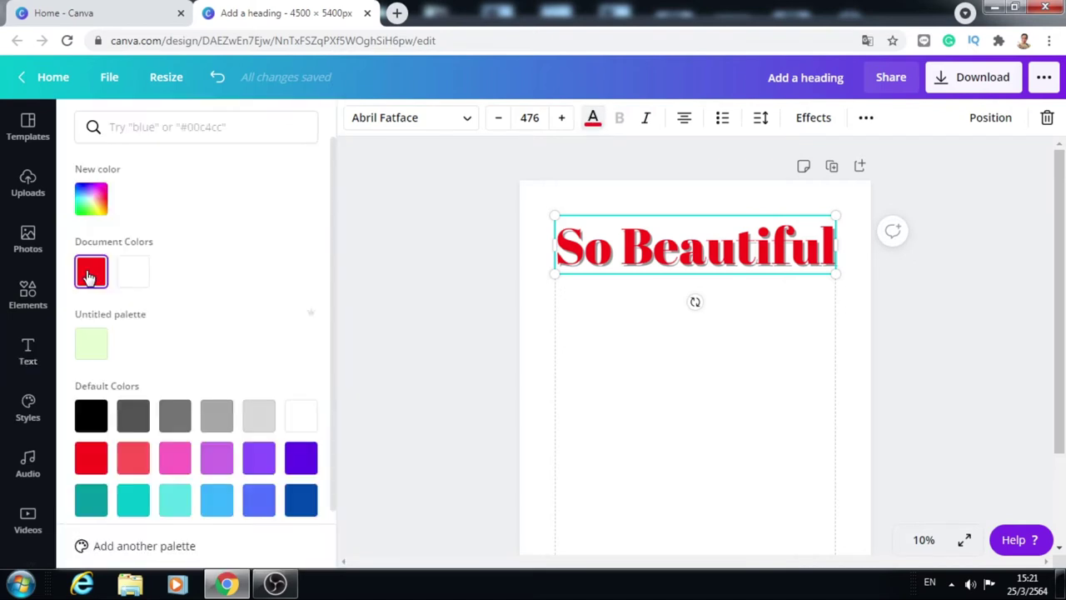
left_click(89, 412)
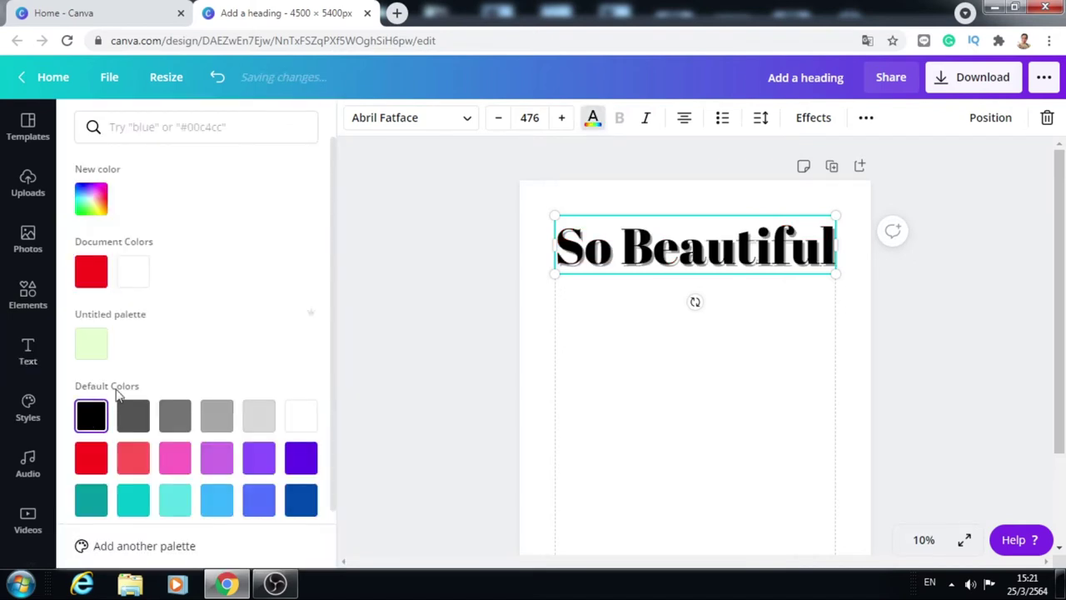
left_click(675, 391)
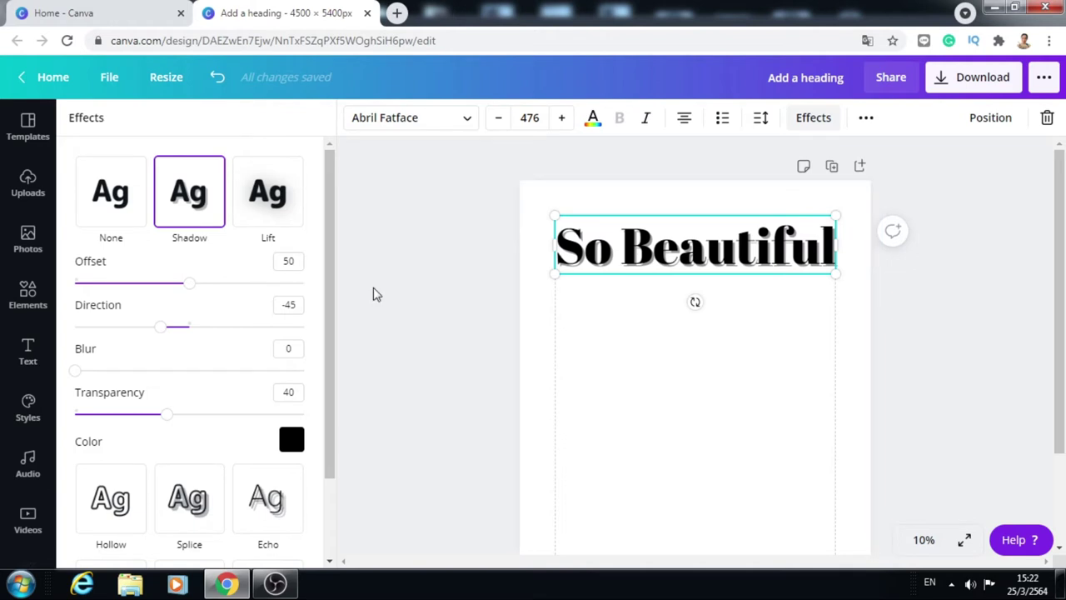
Adjust the heading's shadow to a direction of -87 and a transparency of 50, keeping offset 50 and blur 0
mouse_move(190, 289)
left_mouse_down()
mouse_move(222, 285)
mouse_move(157, 285)
mouse_move(241, 303)
mouse_move(192, 295)
left_mouse_up()
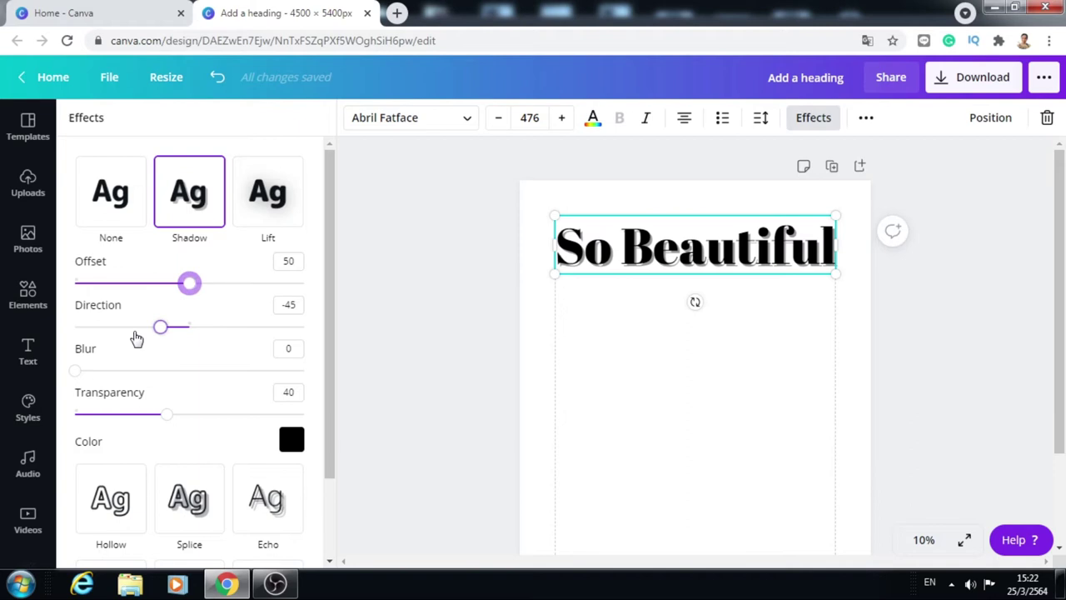
left_click_drag(136, 333, 145, 374)
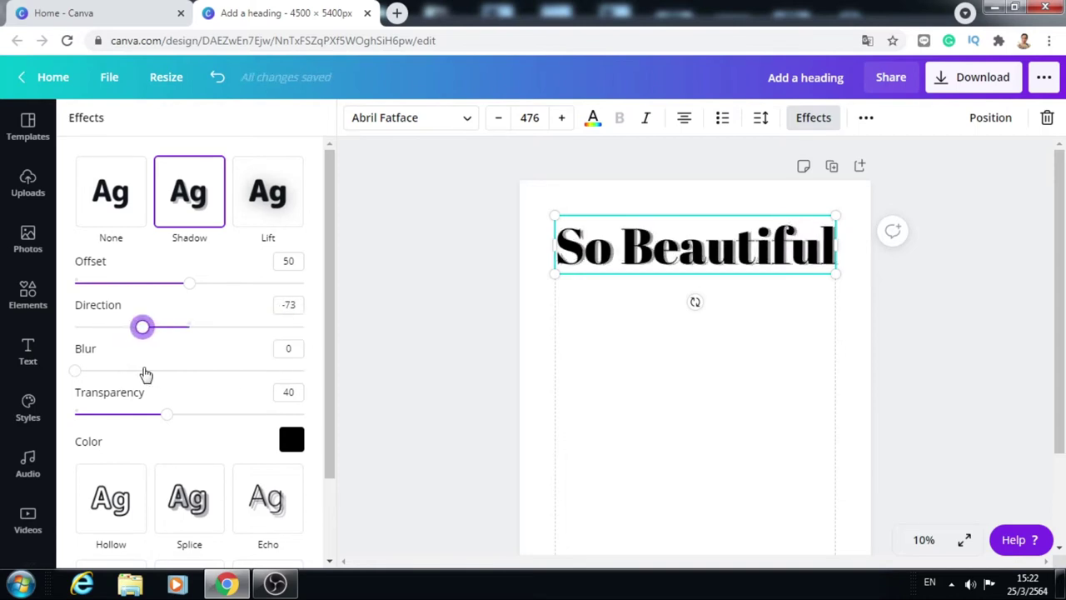
left_click_drag(146, 374, 136, 369)
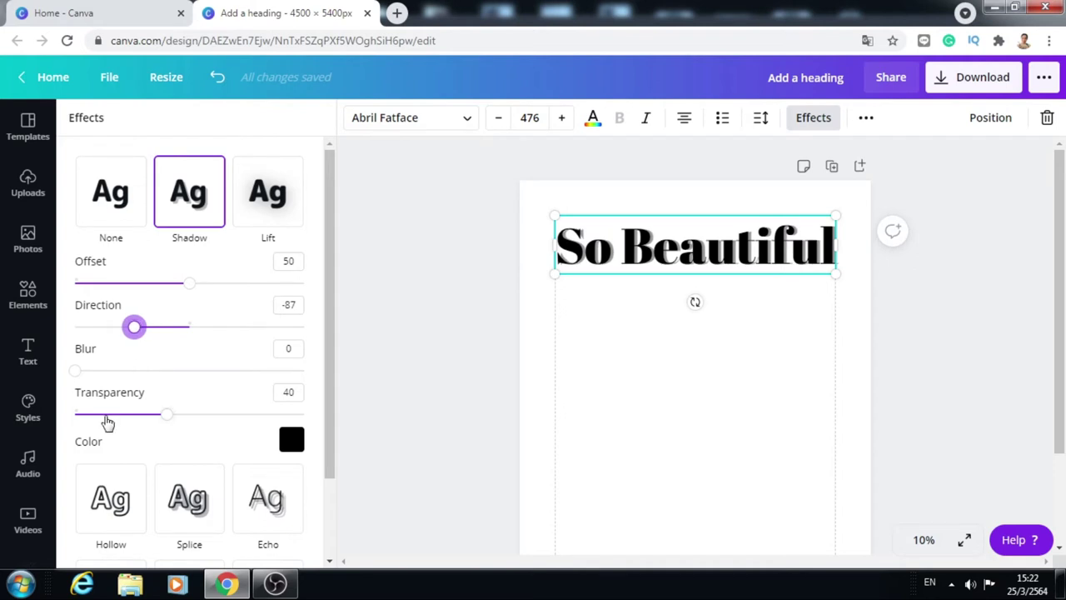
mouse_move(75, 373)
left_mouse_down()
mouse_move(146, 371)
mouse_move(169, 389)
mouse_move(58, 381)
left_mouse_up()
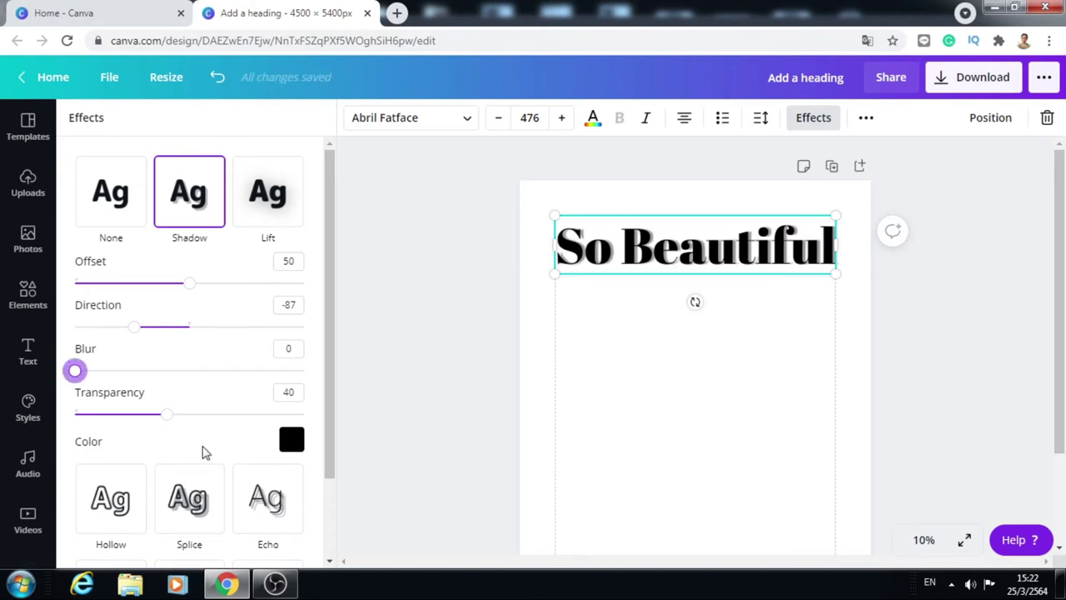
left_click(205, 414)
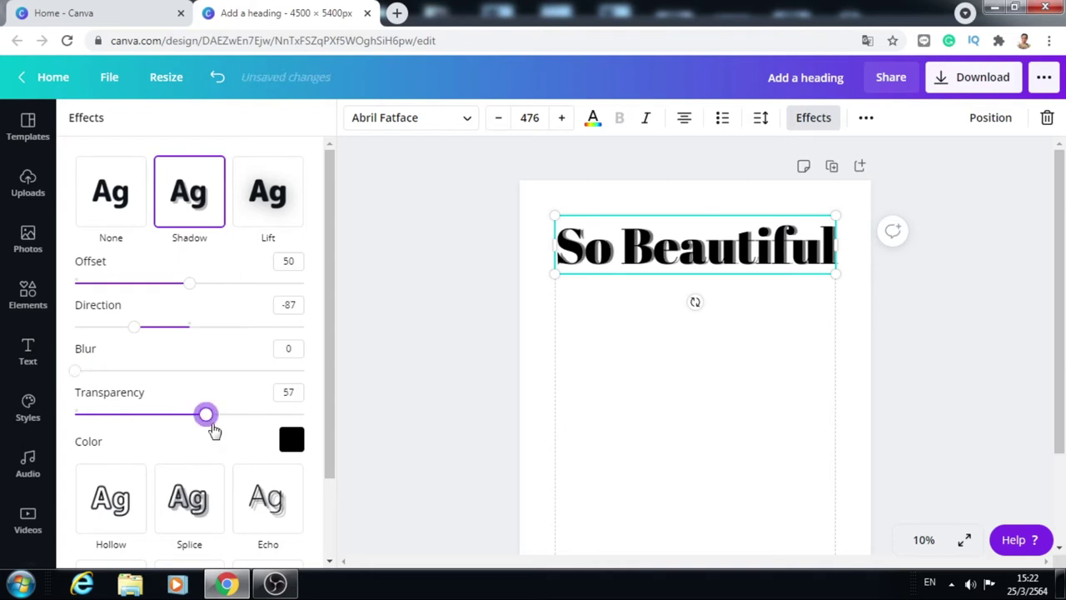
left_click_drag(212, 428, 193, 438)
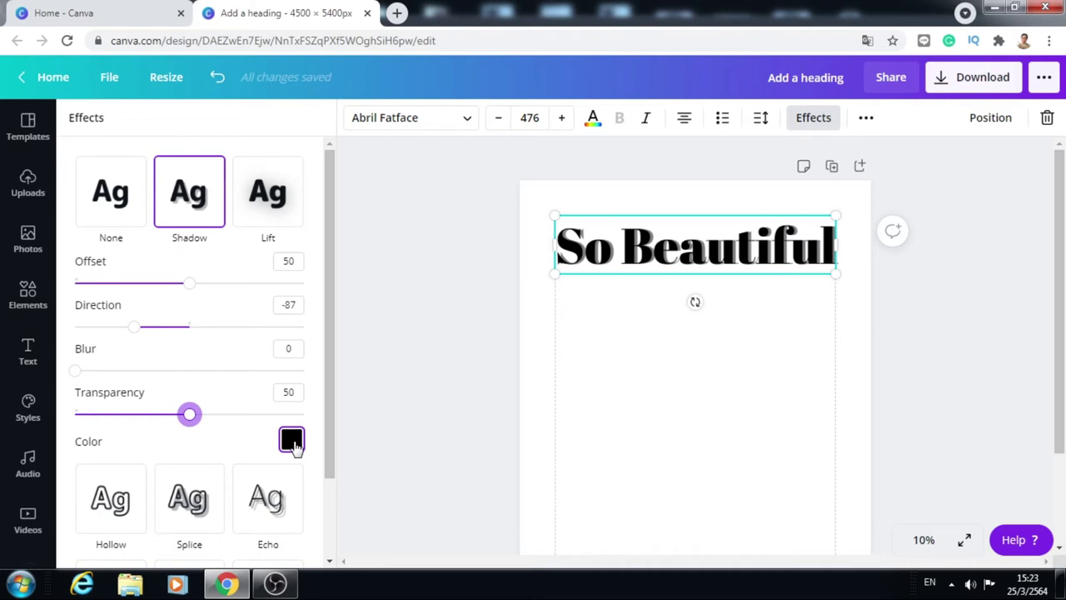
Try red as the heading's shadow color and return the shadow to black
left_click(291, 442)
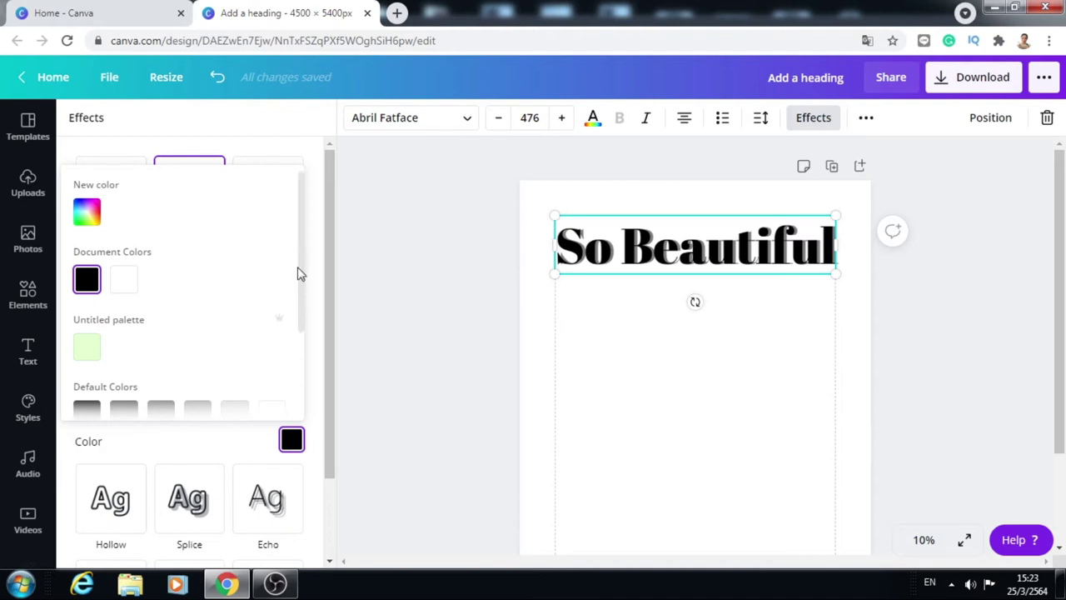
left_click_drag(300, 274, 305, 288)
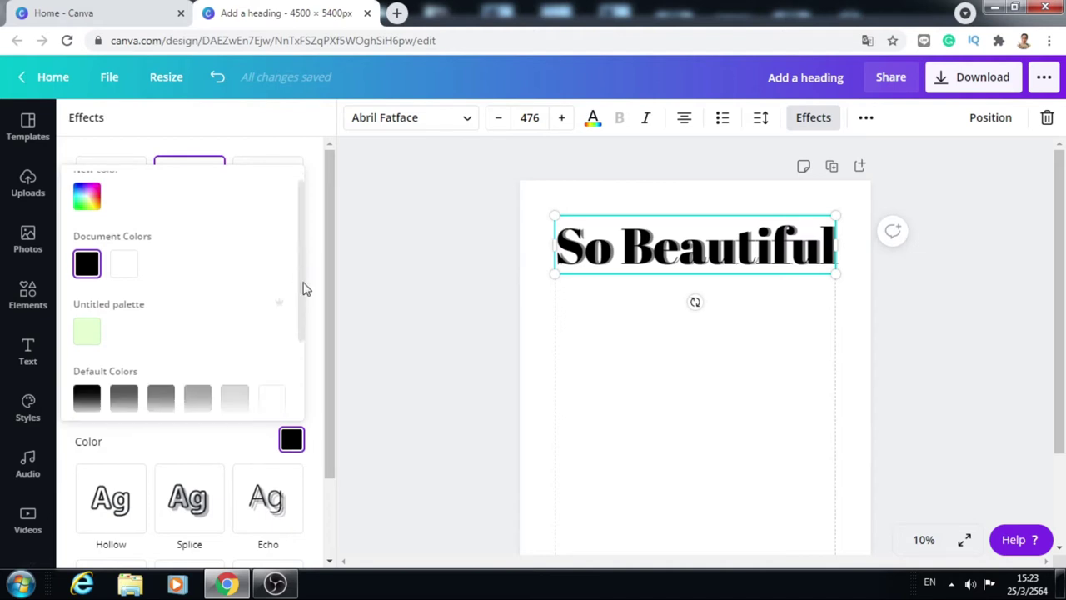
scroll(283, 333, "down", 2)
left_click(272, 351)
left_click(87, 314)
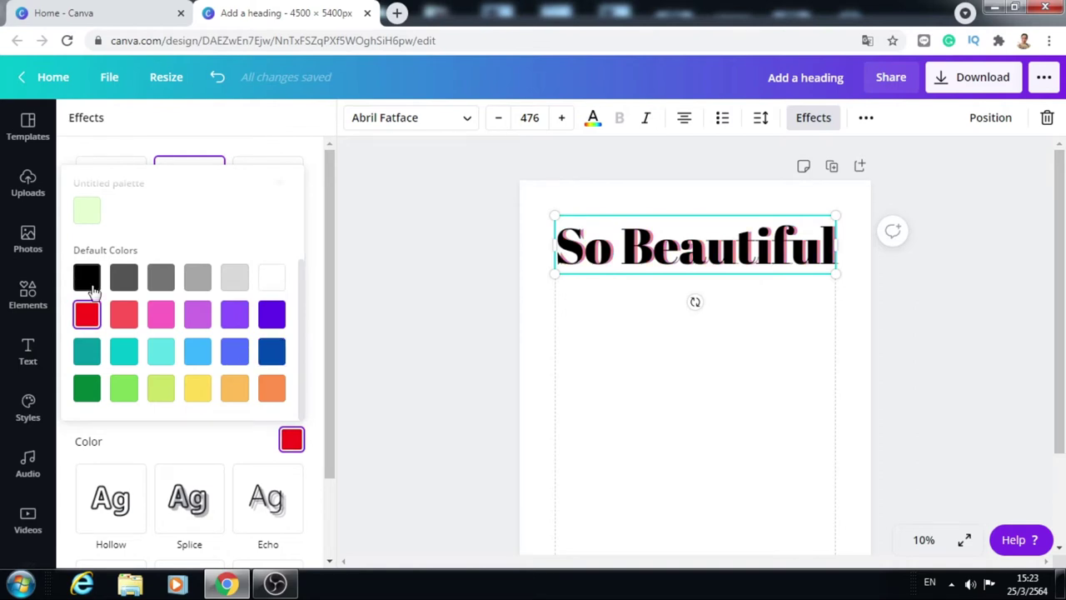
left_click(86, 279)
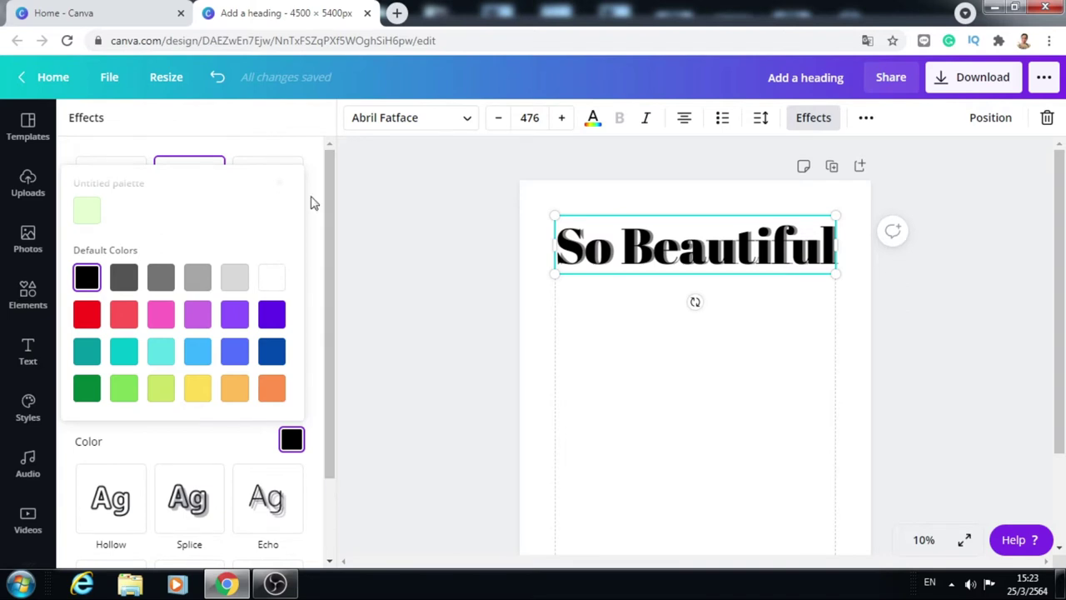
Apply the Lift effect to the "So Beautiful" heading and set its intensity to 53
scroll(308, 209, "up", 3)
left_click(329, 269)
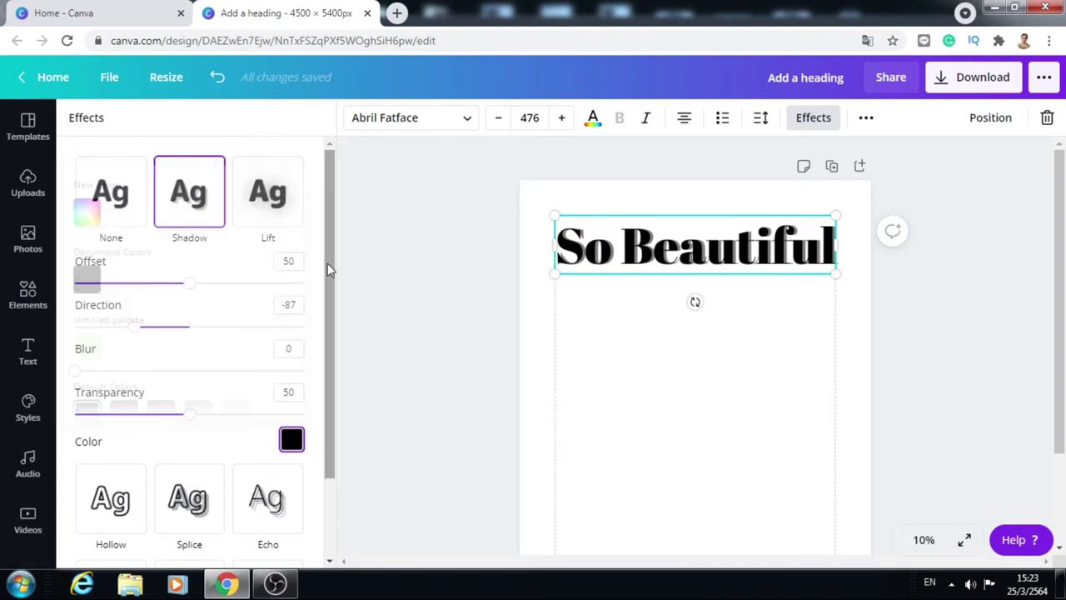
left_click(675, 395)
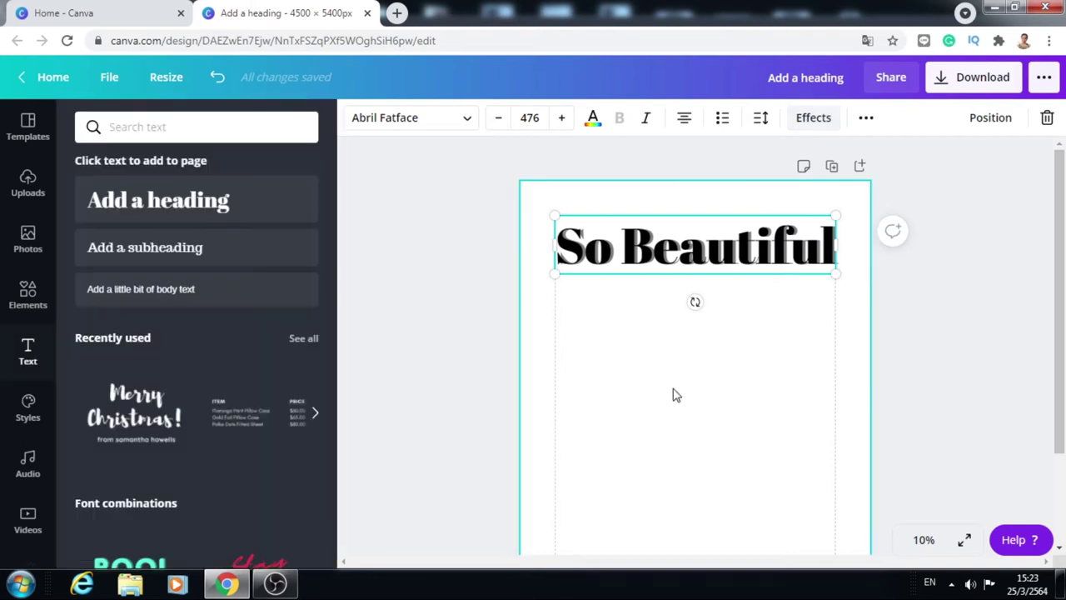
left_click(716, 265)
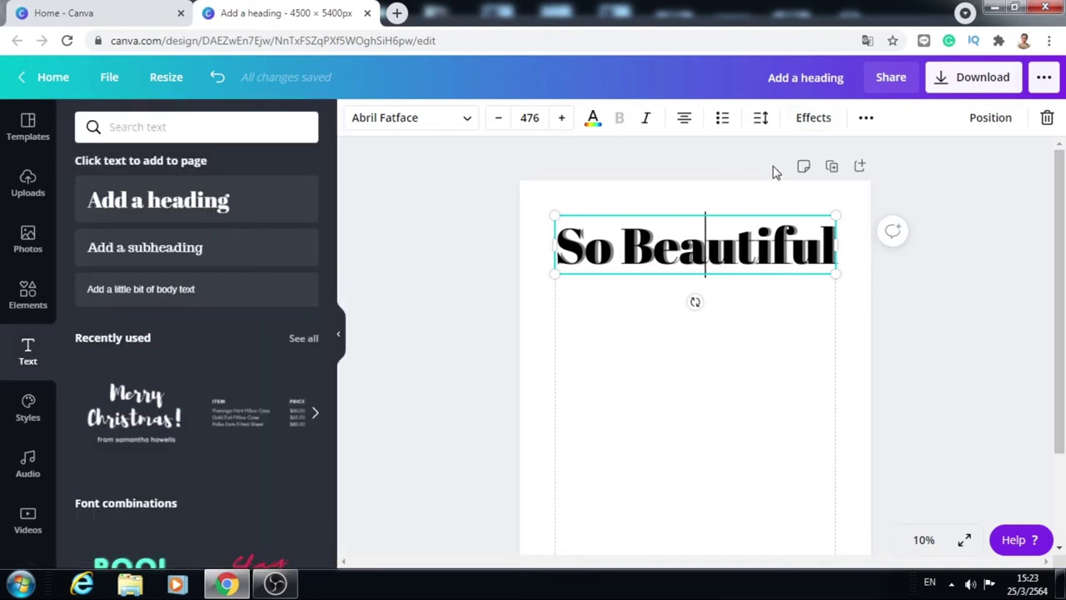
left_click(813, 117)
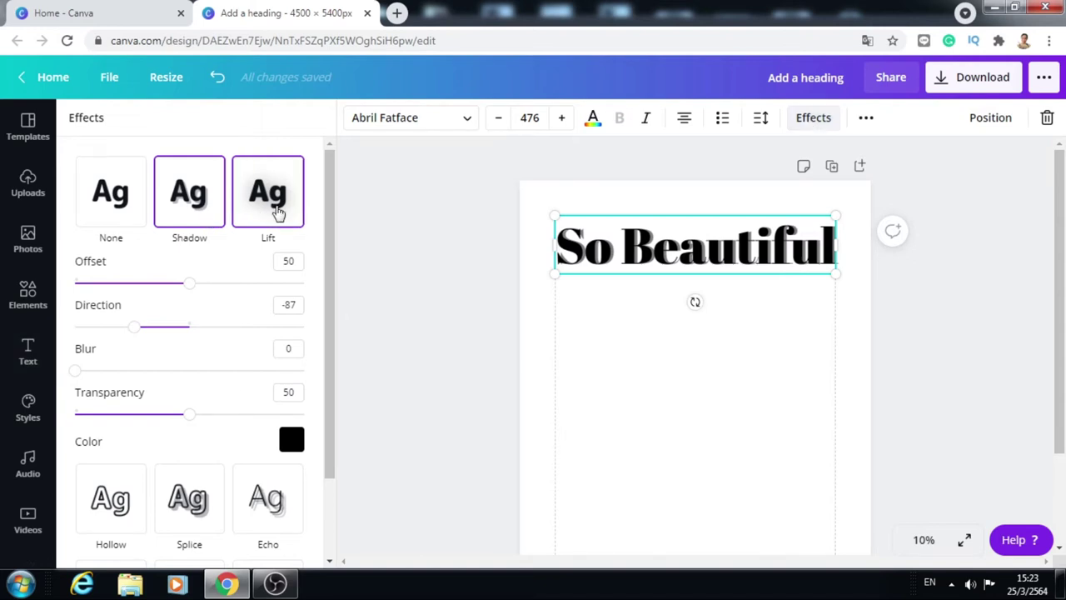
left_click(278, 214)
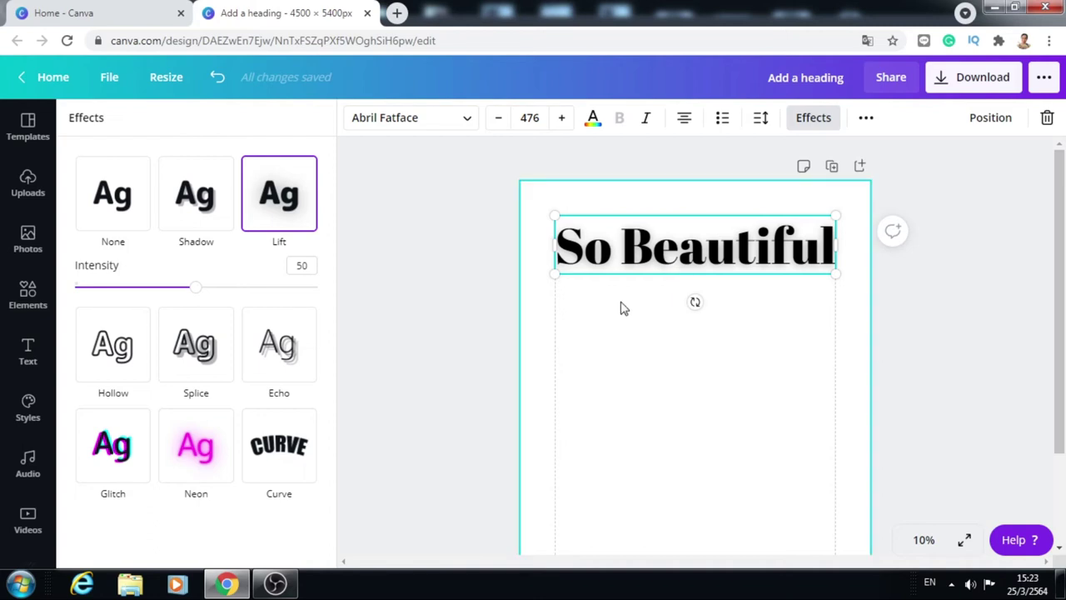
left_click_drag(195, 290, 251, 316)
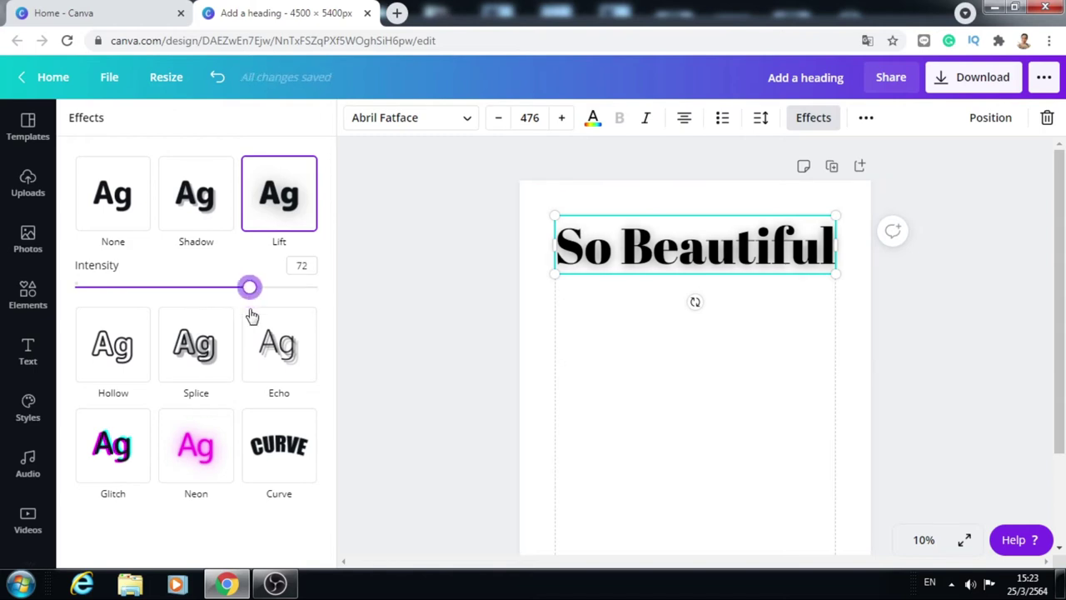
left_click_drag(251, 315, 205, 297)
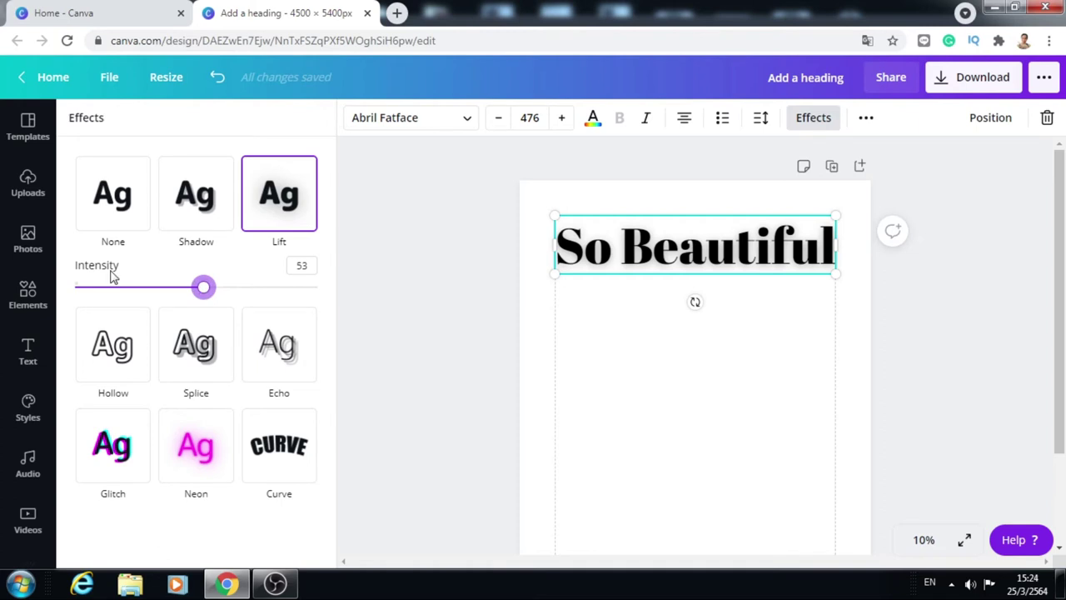
Remove the Lift effect from the heading and apply the Hollow effect
left_click(814, 118)
left_click(805, 118)
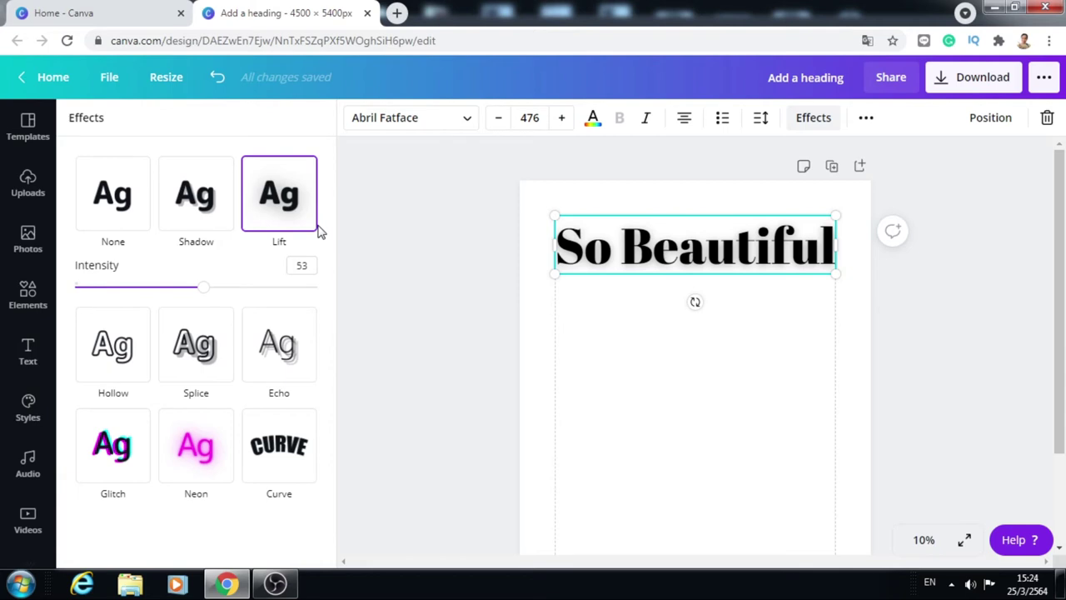
left_click(114, 207)
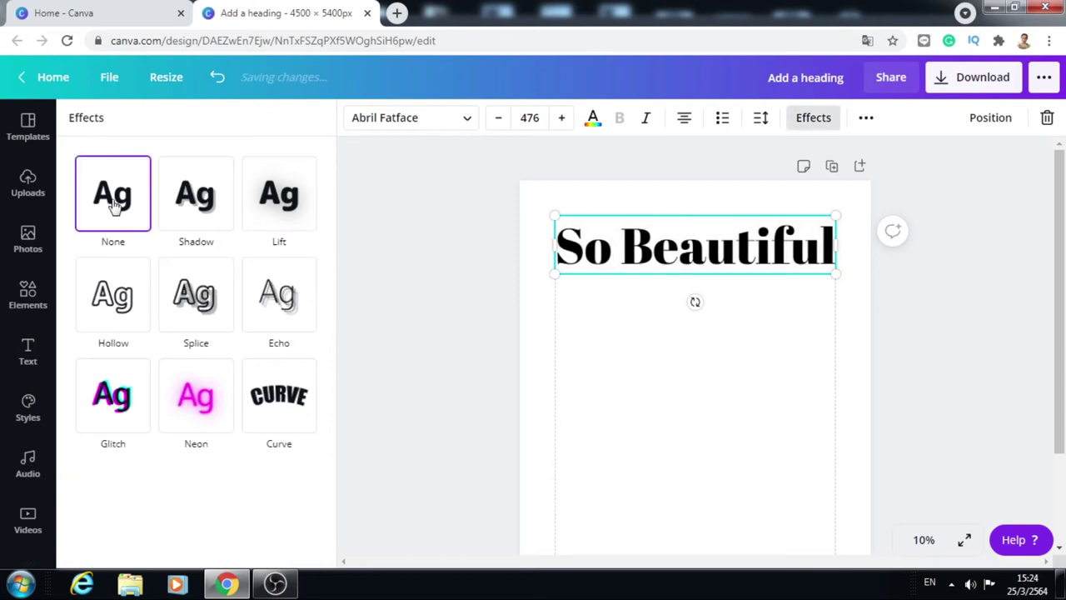
left_click(283, 212)
left_click(276, 220)
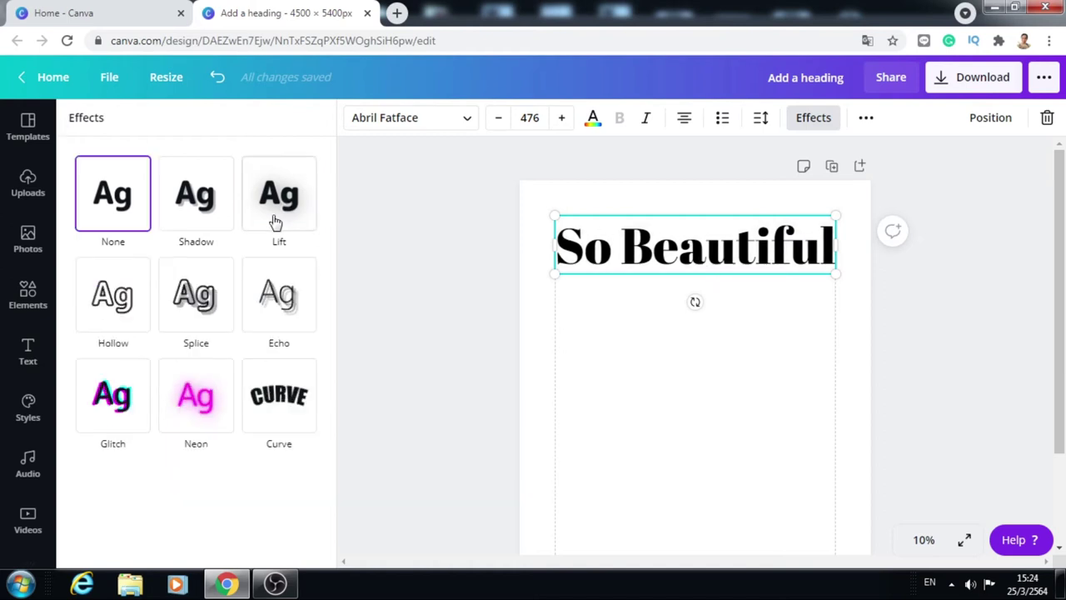
left_click(105, 304)
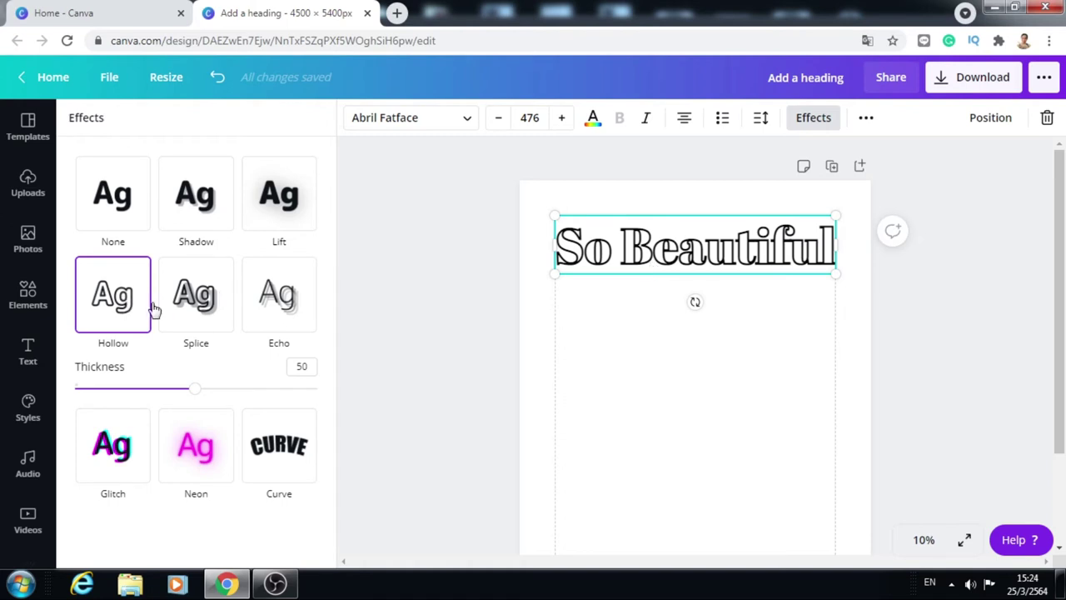
Apply the Splice effect to the heading with thickness 45, offset 49 and direction 0
left_click(203, 308)
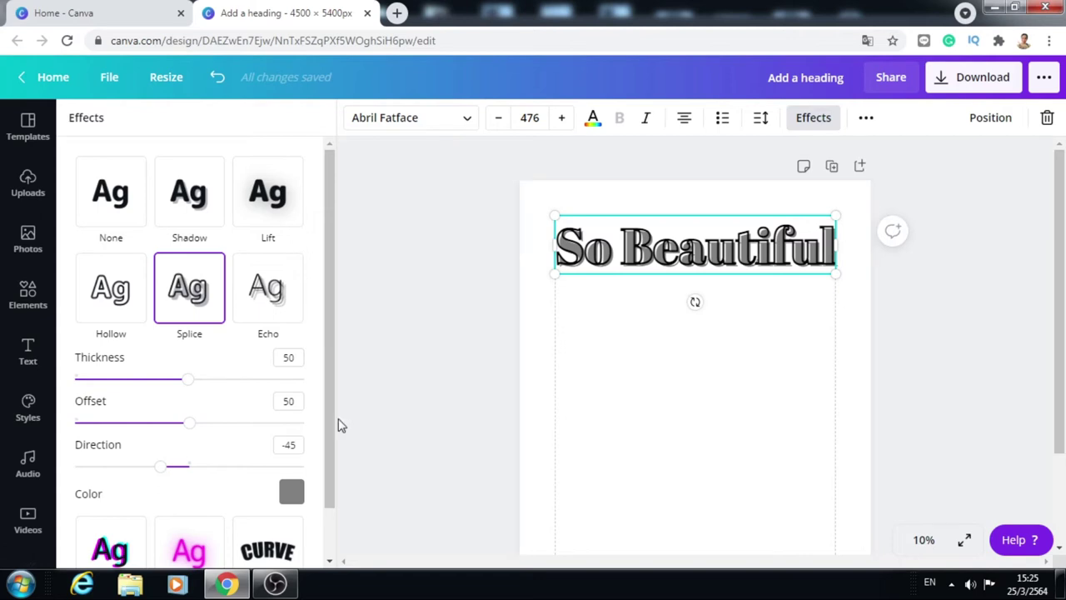
mouse_move(188, 383)
left_mouse_down()
mouse_move(214, 394)
mouse_move(233, 386)
mouse_move(173, 401)
mouse_move(150, 396)
mouse_move(191, 393)
mouse_move(178, 401)
mouse_move(136, 386)
mouse_move(248, 407)
mouse_move(166, 394)
mouse_move(180, 398)
left_mouse_up()
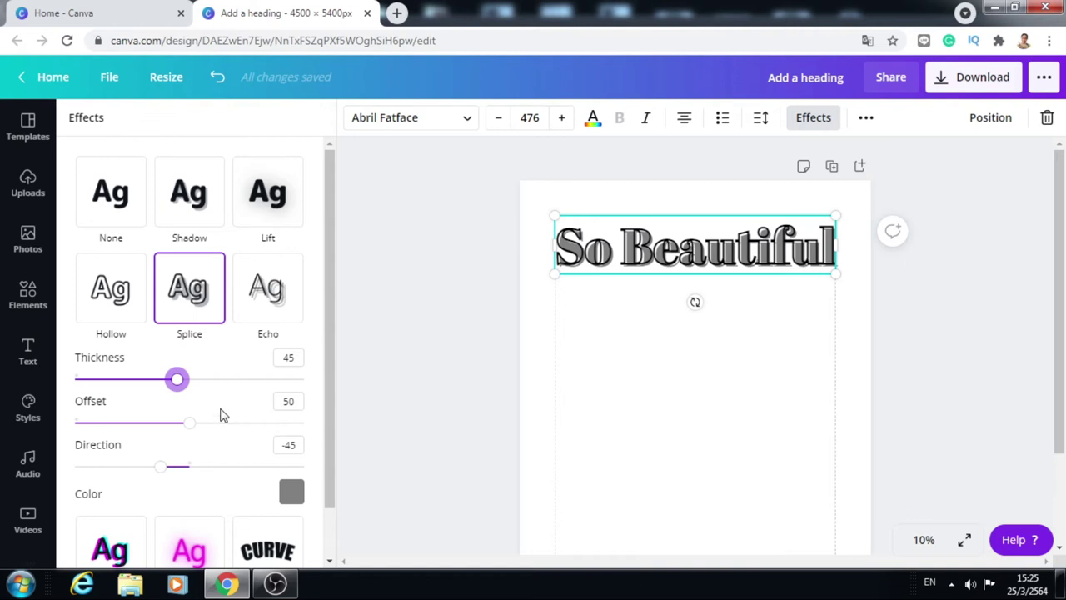
mouse_move(190, 422)
left_mouse_down()
mouse_move(274, 445)
mouse_move(114, 426)
mouse_move(200, 426)
mouse_move(190, 439)
left_mouse_up()
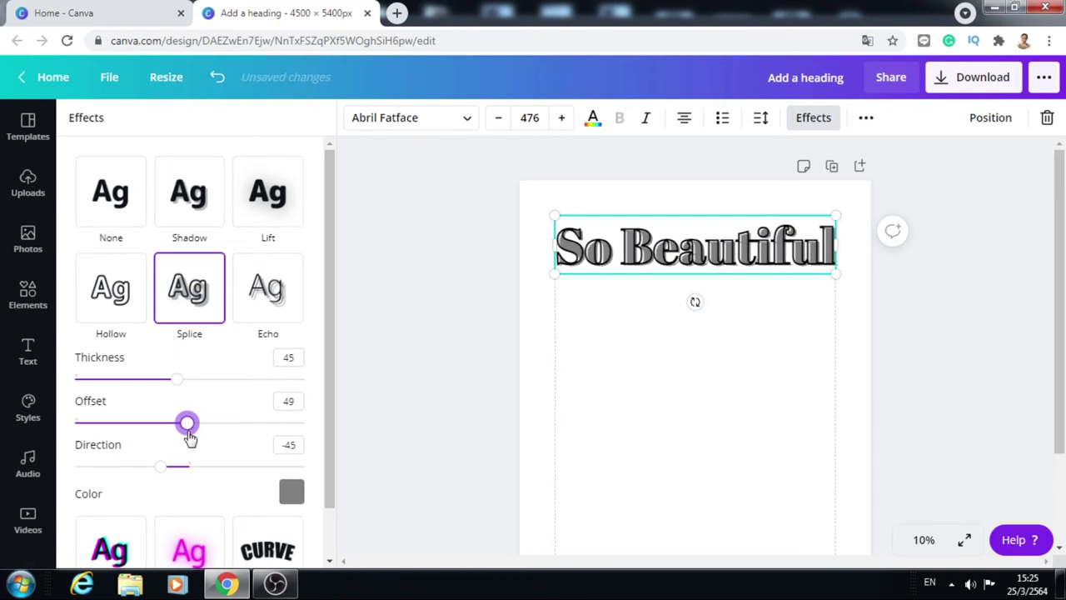
scroll(190, 439, "down", 1)
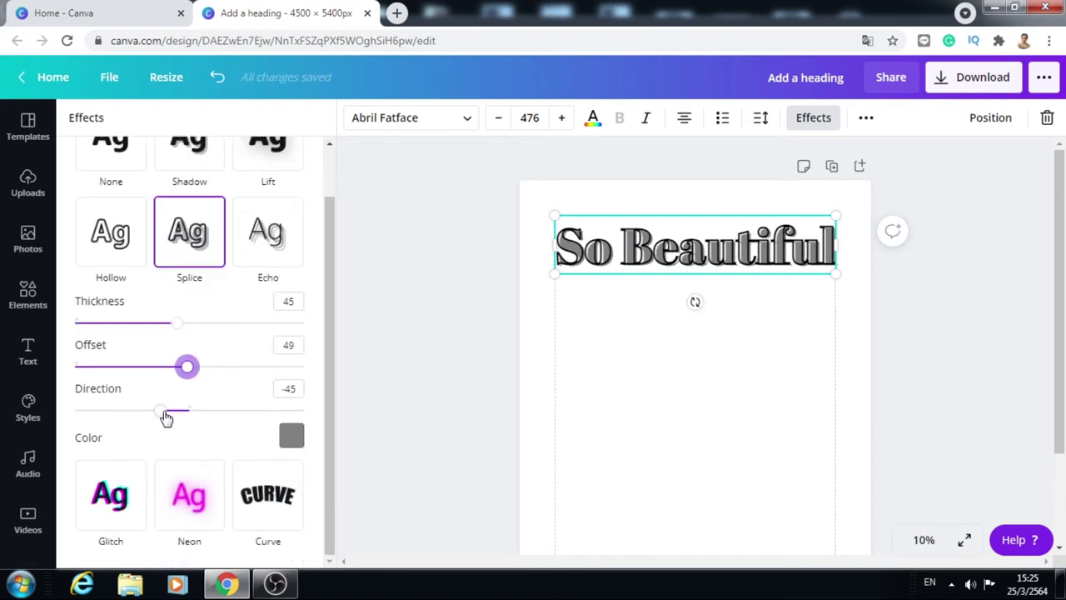
left_click_drag(166, 418, 192, 421)
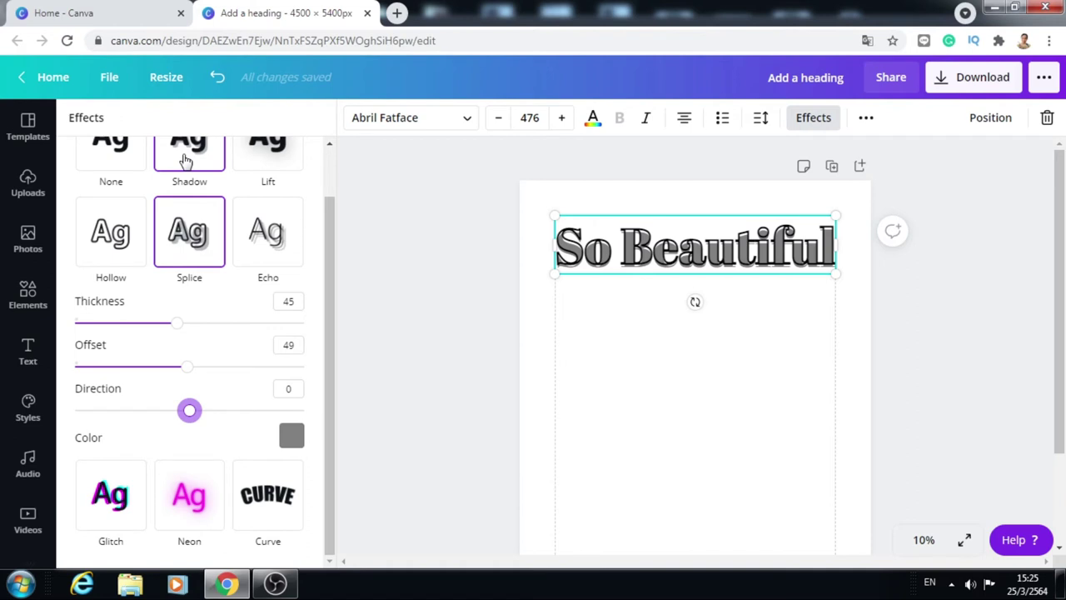
Set the heading's Splice color to the custom dark blue #170860
left_click(293, 442)
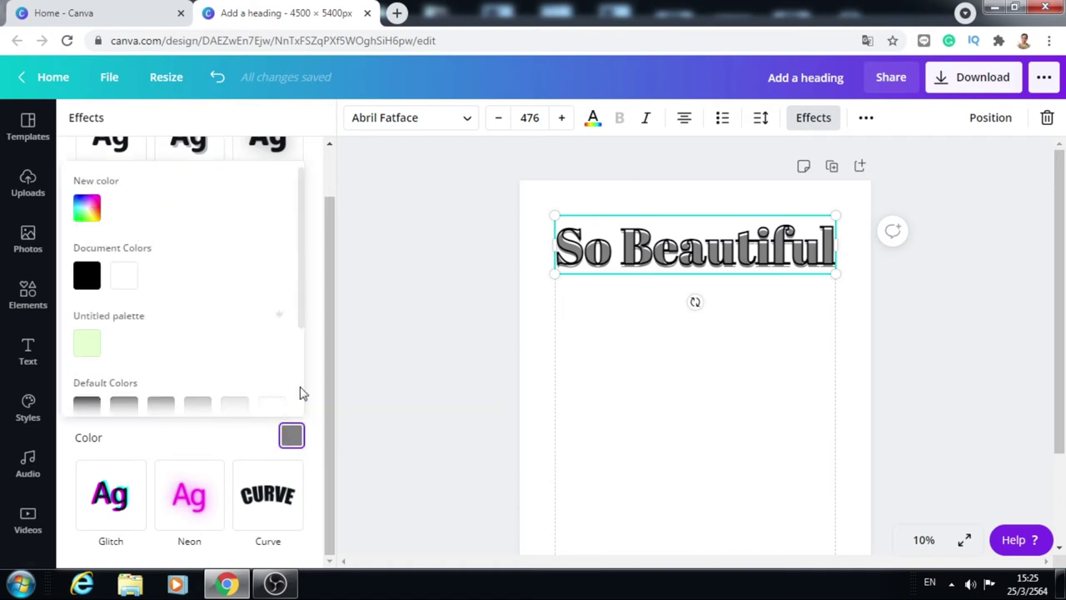
left_click(87, 207)
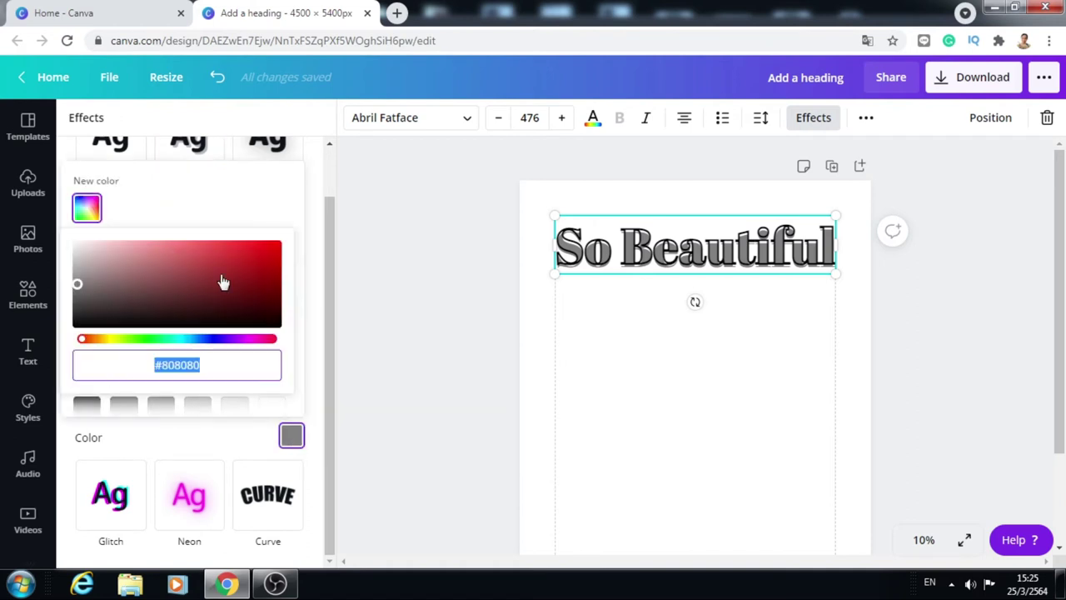
left_click(268, 293)
left_click(274, 259)
left_click(216, 340)
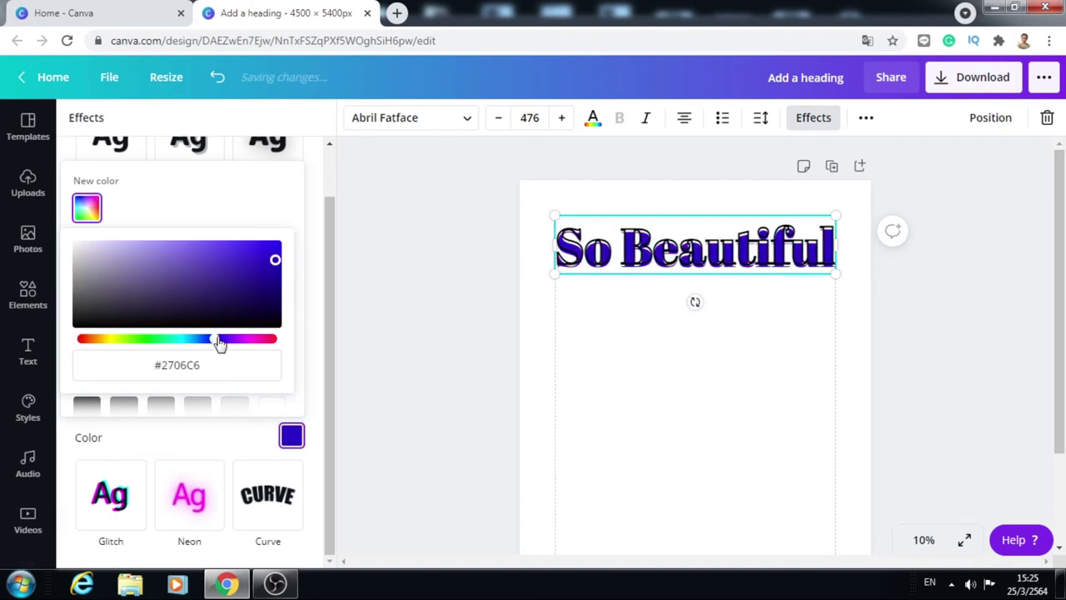
left_click(263, 295)
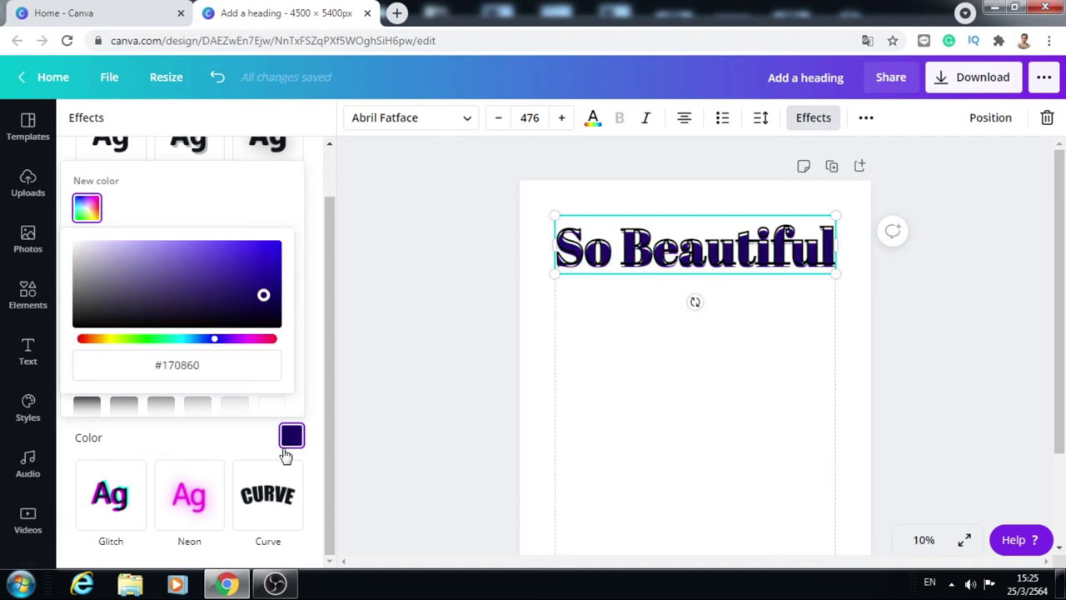
left_click(318, 287)
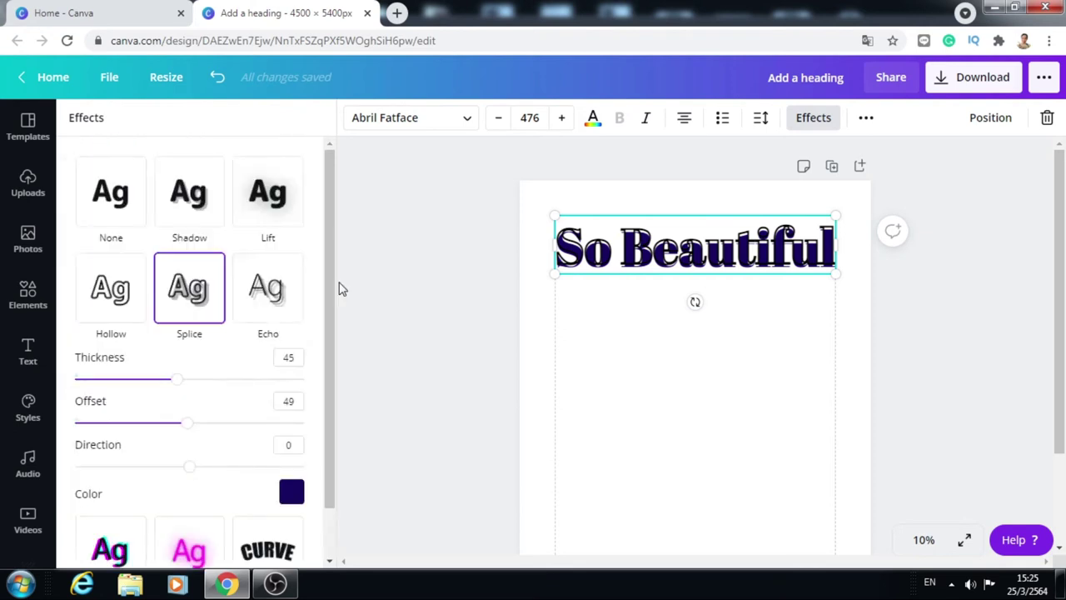
Apply the Echo effect to the heading and set its color to the custom bright blue #2B00FF
left_click(274, 289)
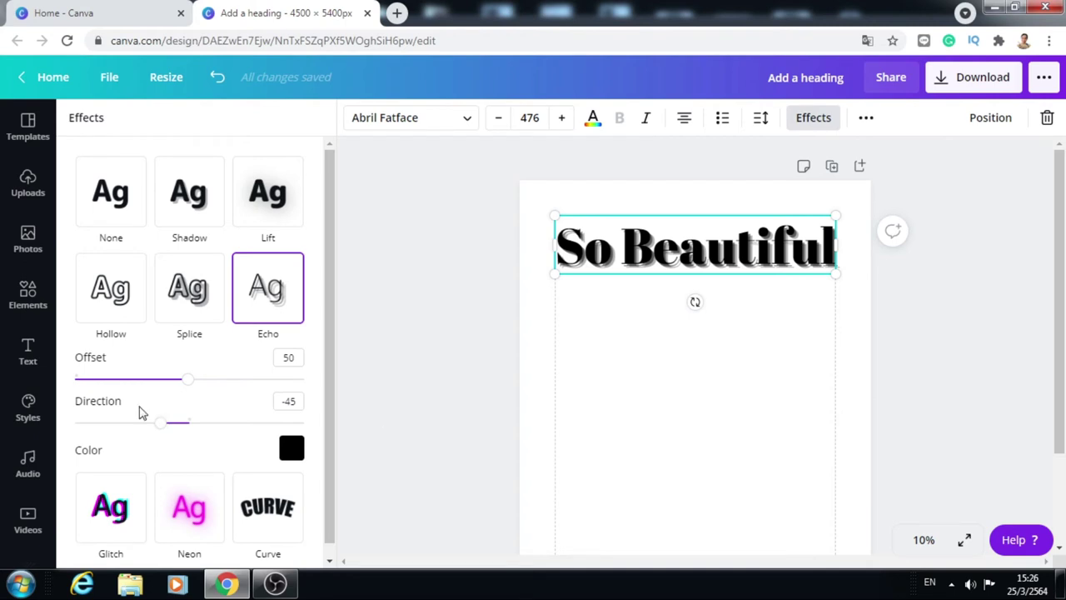
left_click(294, 452)
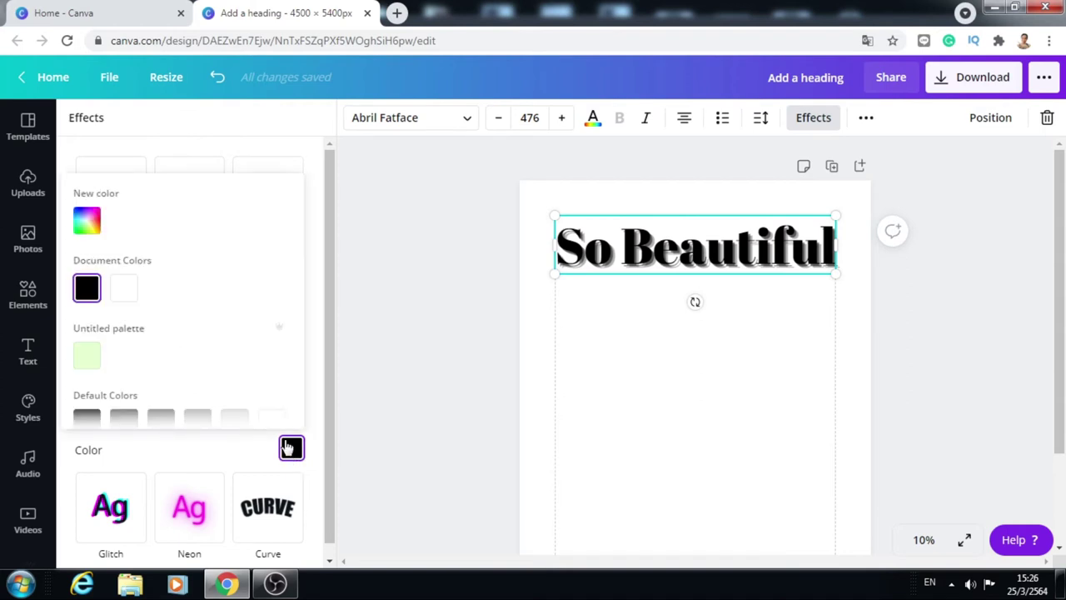
left_click(86, 222)
left_click_drag(255, 302, 256, 261)
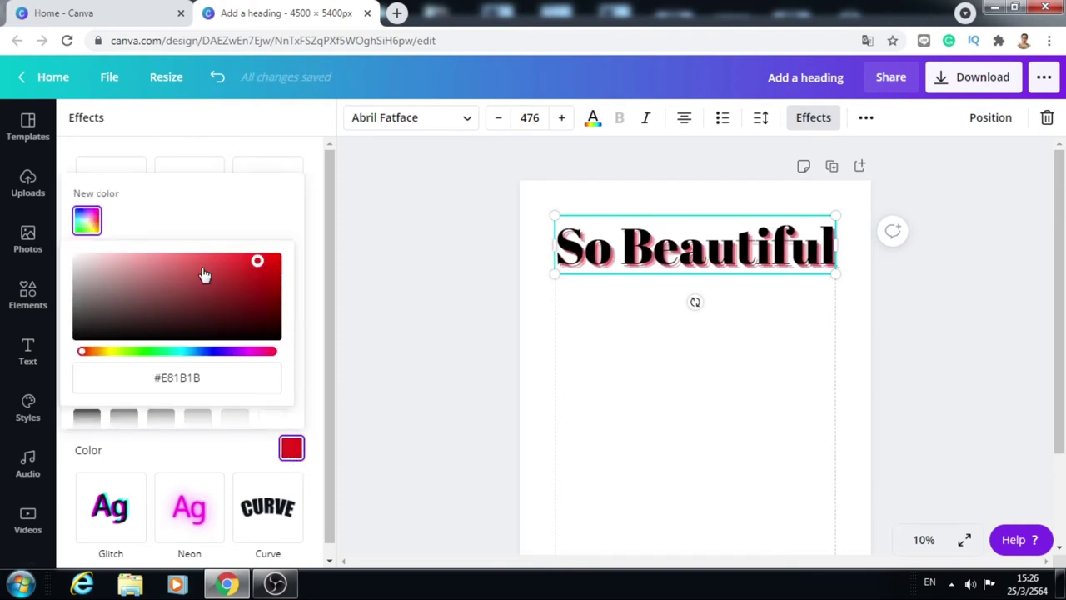
left_click(265, 302)
left_click(214, 350)
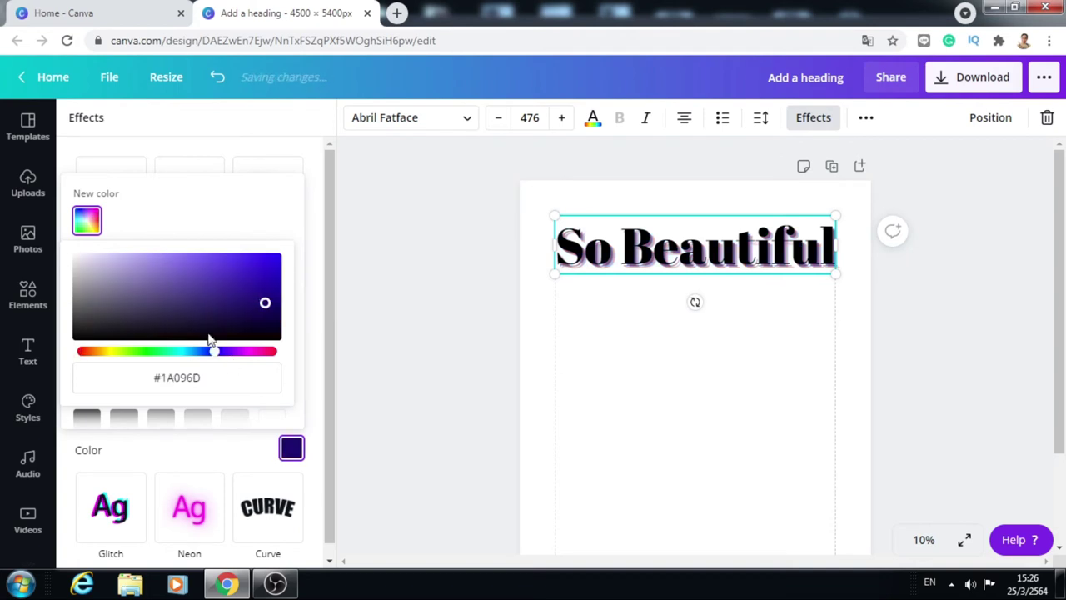
left_click(165, 296)
left_click(223, 312)
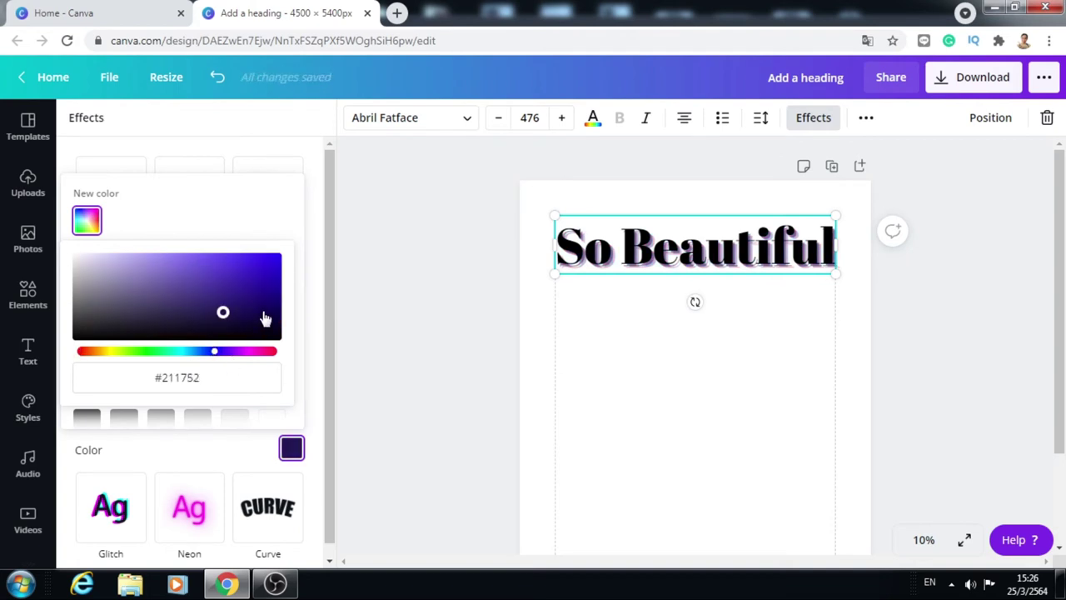
left_click(274, 259)
left_click_drag(275, 259, 288, 245)
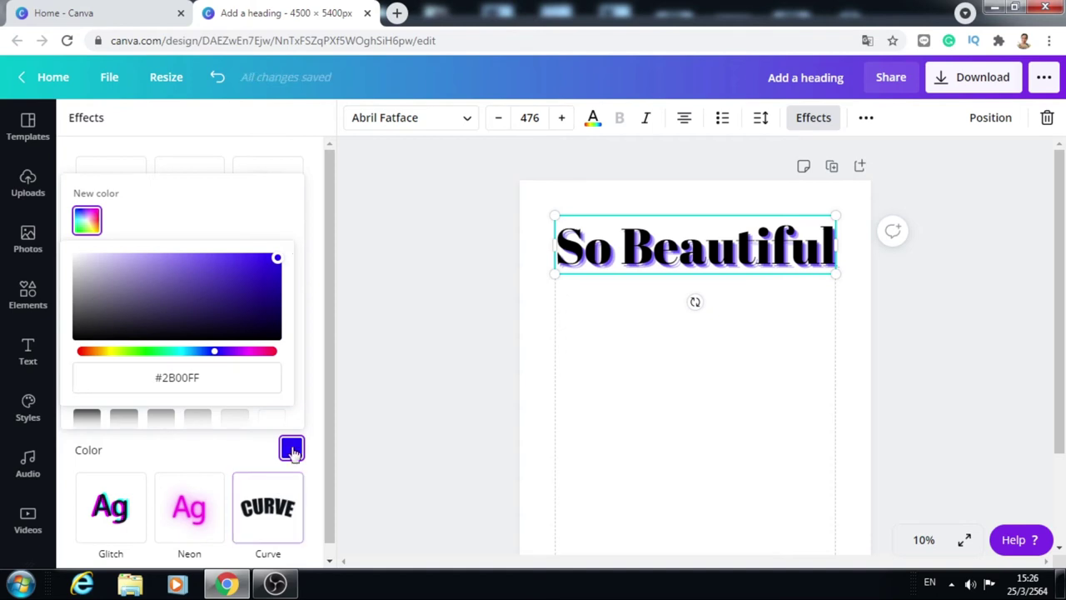
left_click(312, 287)
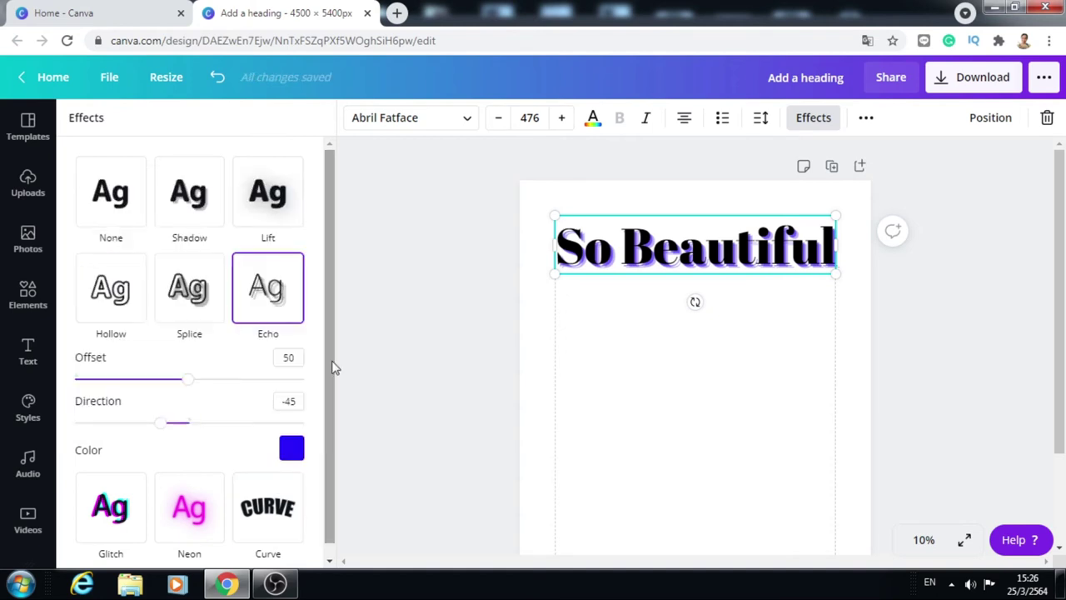
Apply the Glitch effect to the heading, try the cyan-red color pair and return to cyan-magenta
scroll(333, 366, "down", 1)
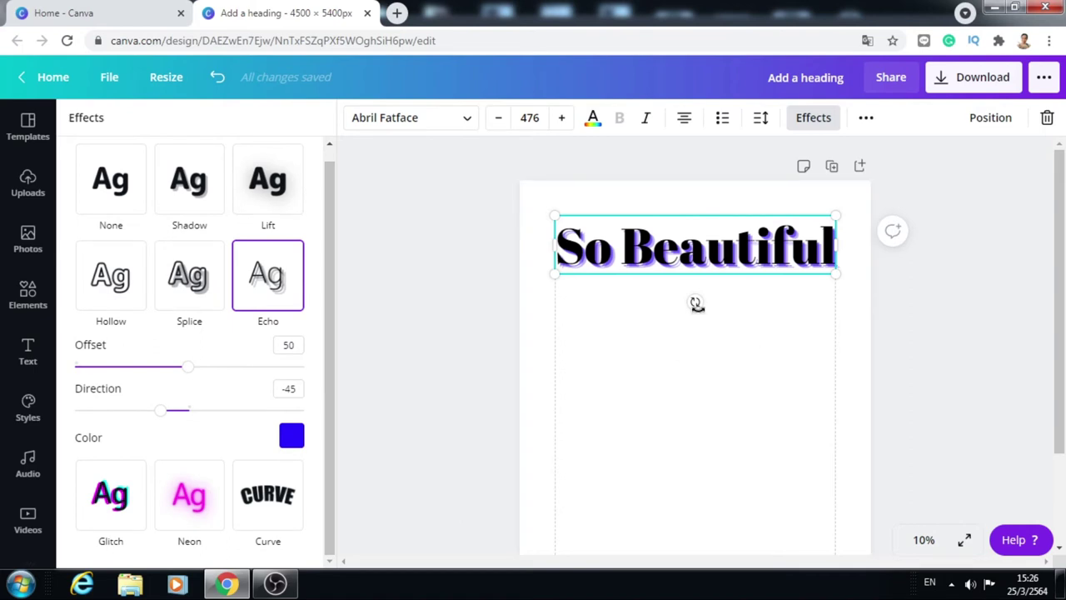
left_click(113, 504)
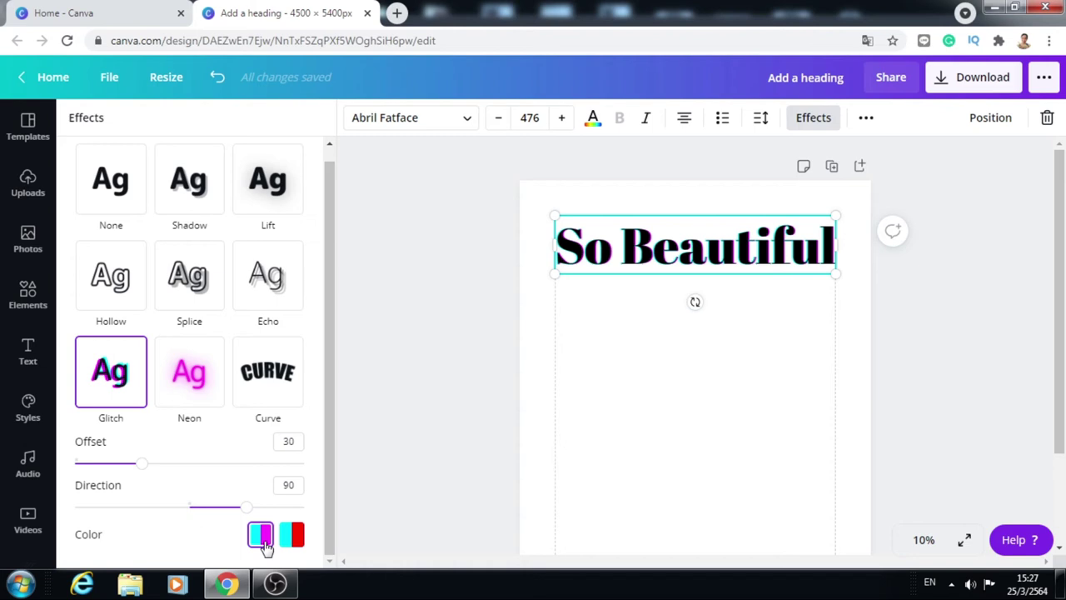
left_click(293, 537)
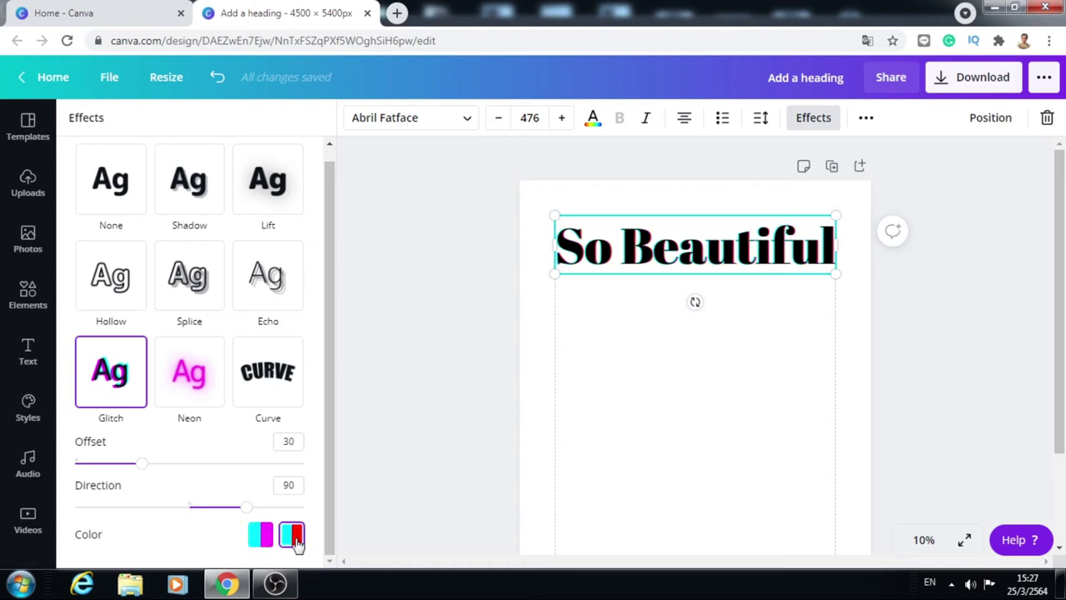
left_click(260, 537)
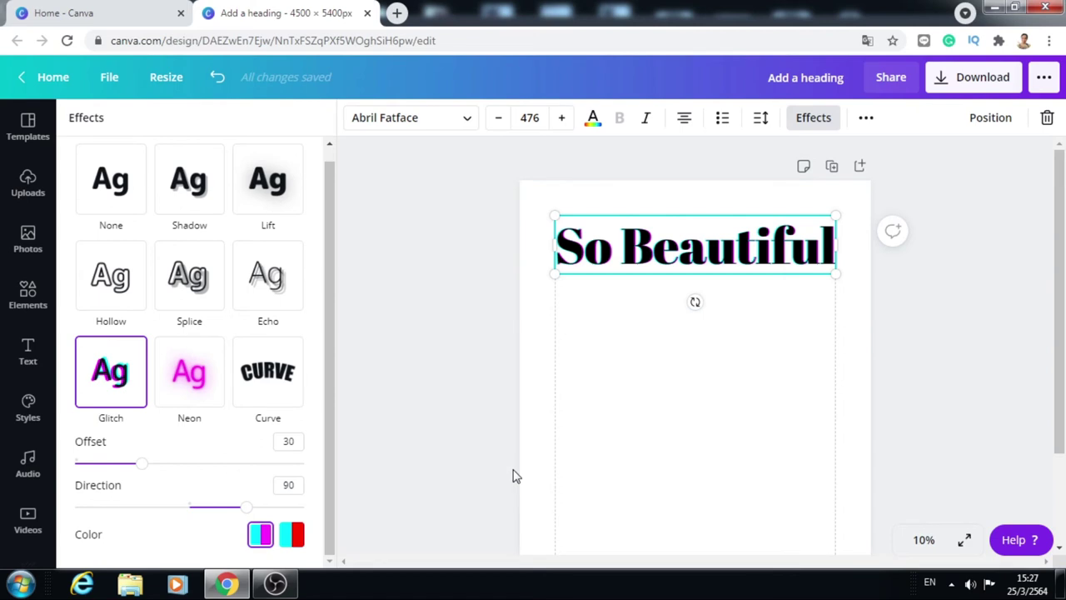
Set the heading's Glitch offset to 38 and its direction to -44
left_click(140, 468)
mouse_move(151, 471)
left_mouse_down()
mouse_move(194, 478)
mouse_move(150, 480)
mouse_move(164, 479)
left_mouse_up()
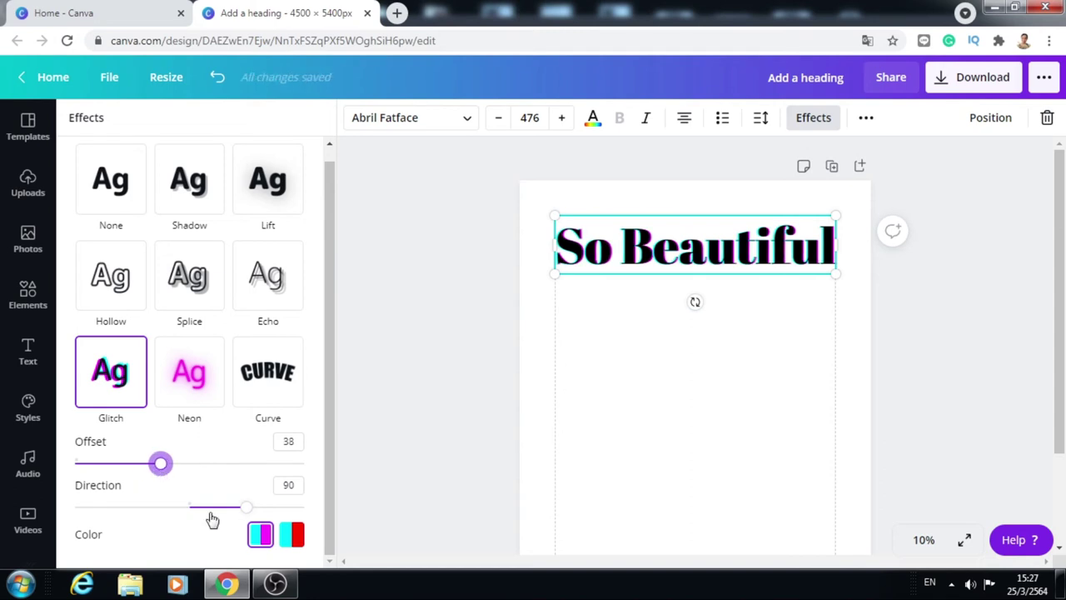
left_click_drag(241, 507, 162, 515)
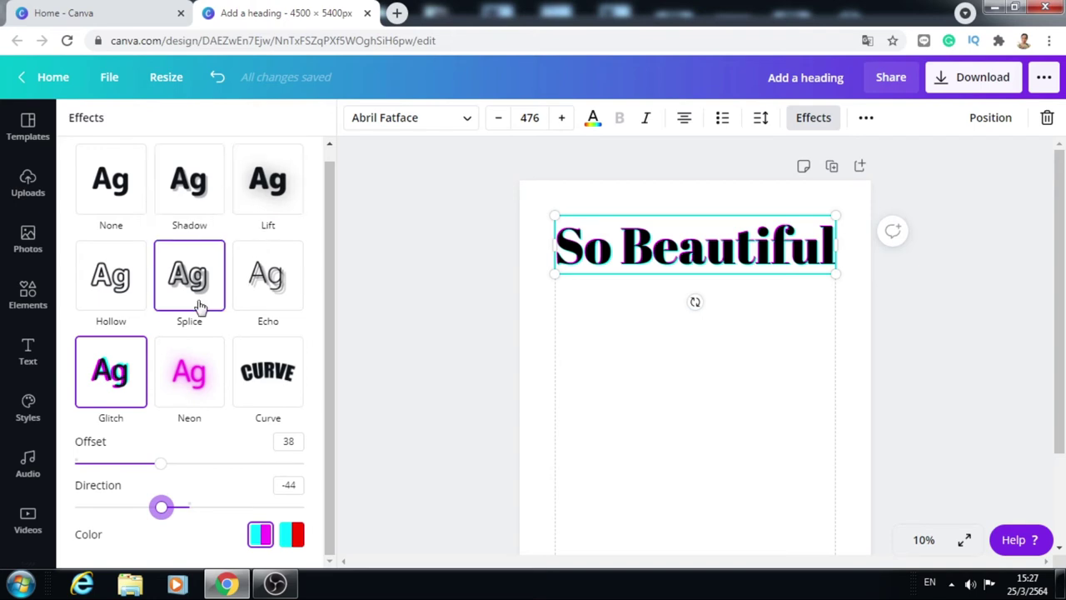
Apply the Neon effect to the heading, try an intensity of 100 and set it to 47
left_click(195, 389)
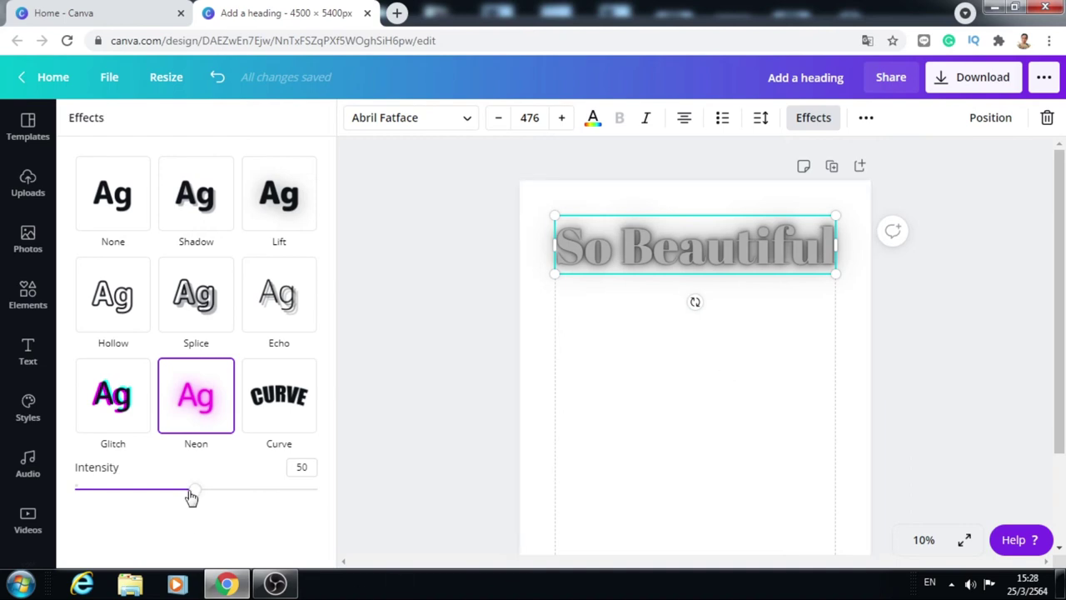
left_click_drag(195, 492, 305, 535)
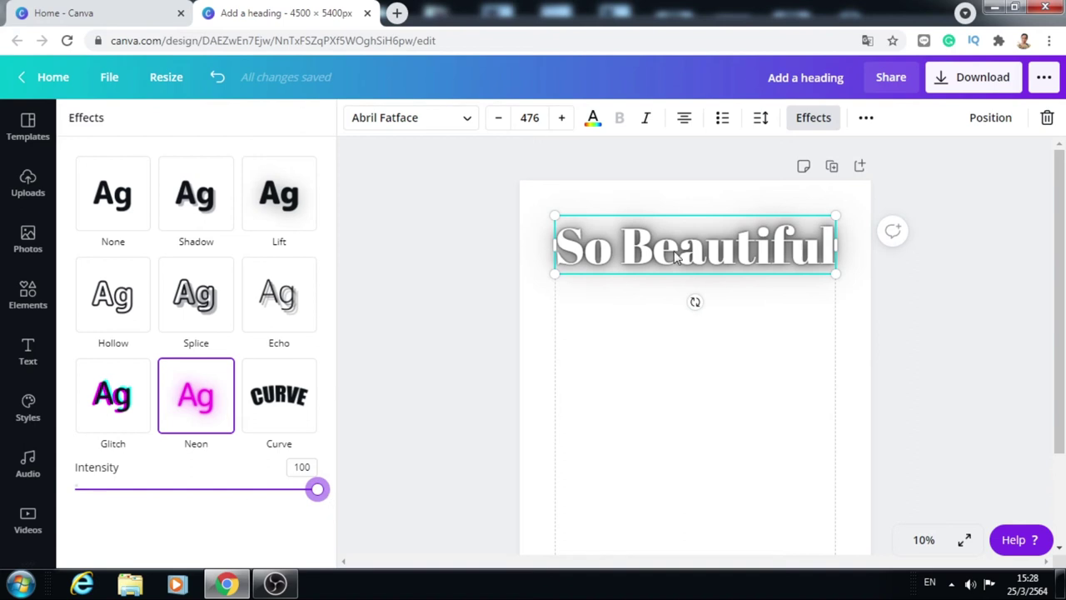
left_click_drag(316, 489, 186, 488)
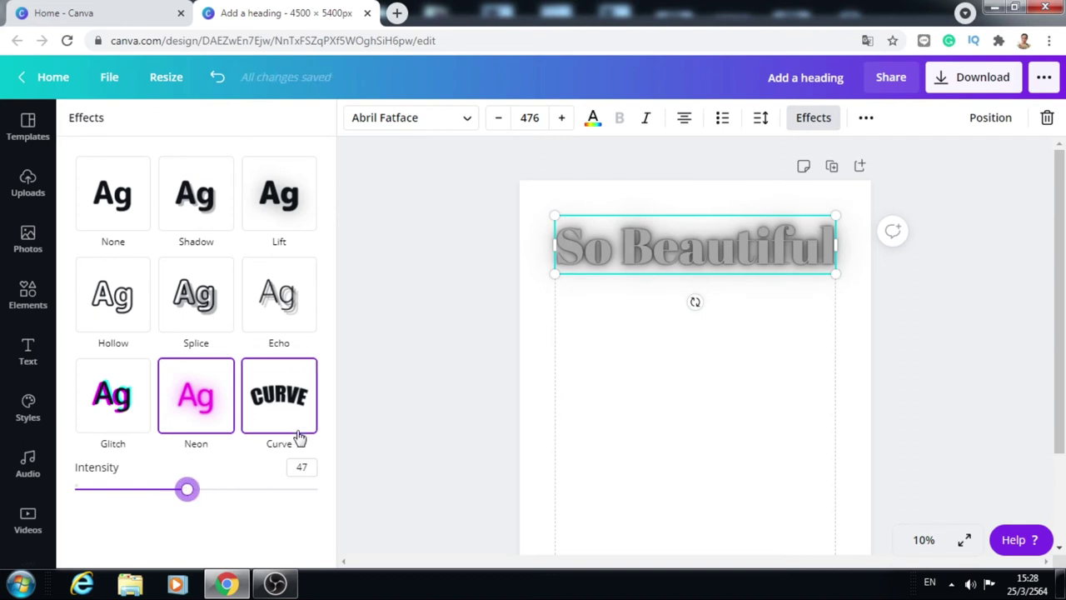
Apply the Curve effect to the heading with a value of 15 and move the heading down toward the middle of the page
left_click(286, 406)
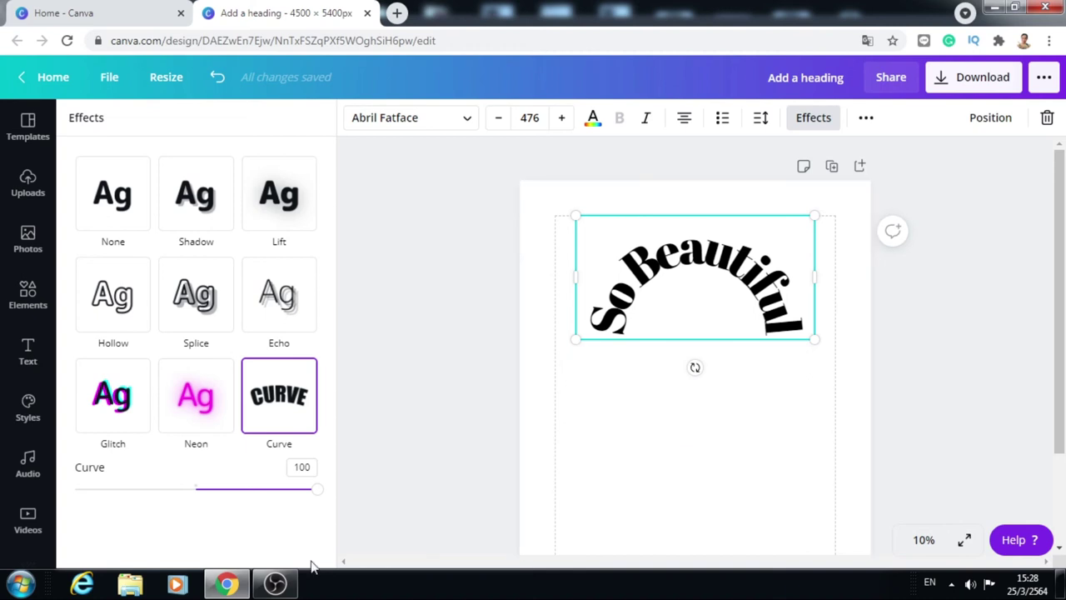
left_click_drag(321, 493, 214, 489)
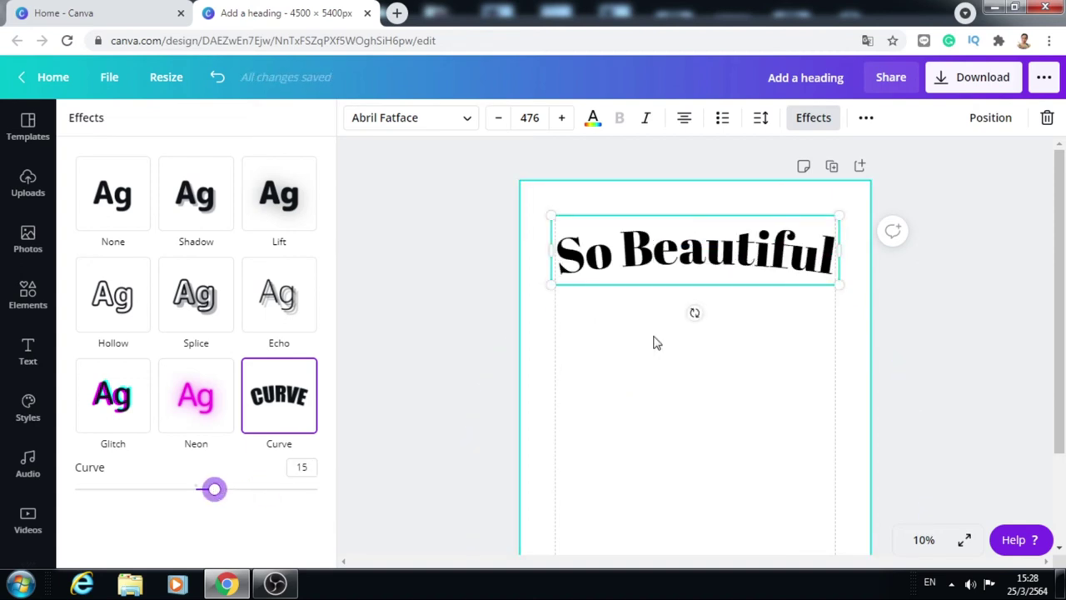
left_click_drag(654, 342, 696, 401)
scroll(659, 464, "down", 2)
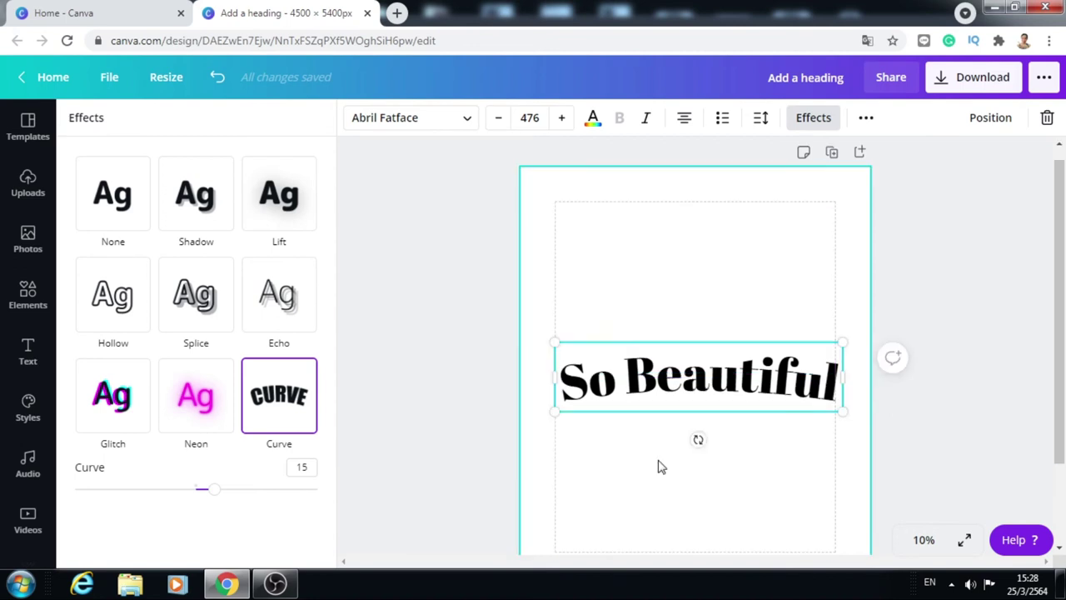
scroll(648, 459, "up", 2)
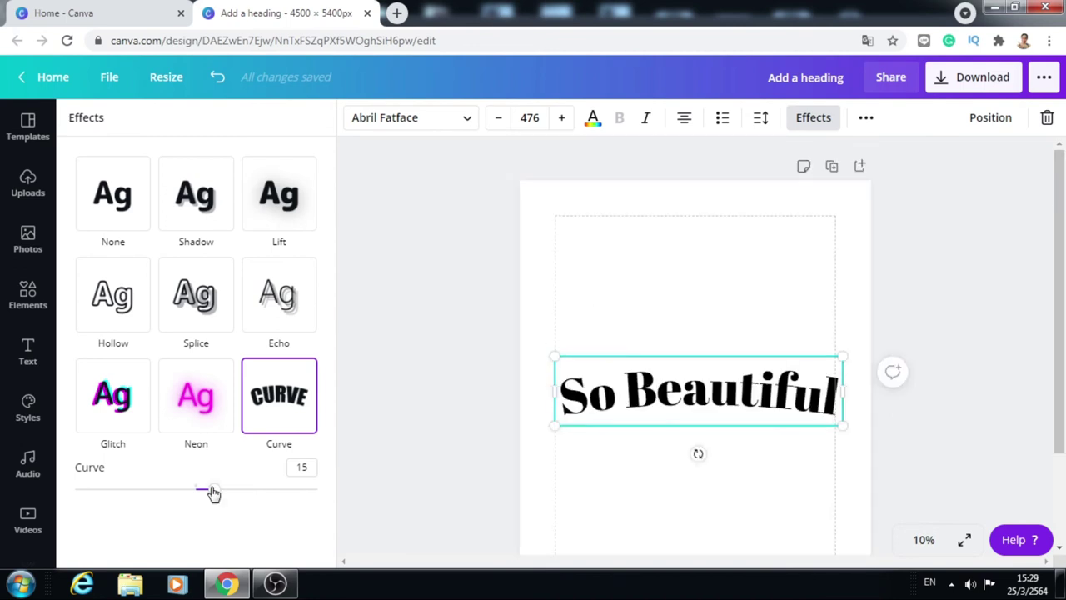
Try a curve of -100 on the heading, flatten it to 0 and change the font to Bloom Skirt
left_click_drag(213, 494, 37, 494)
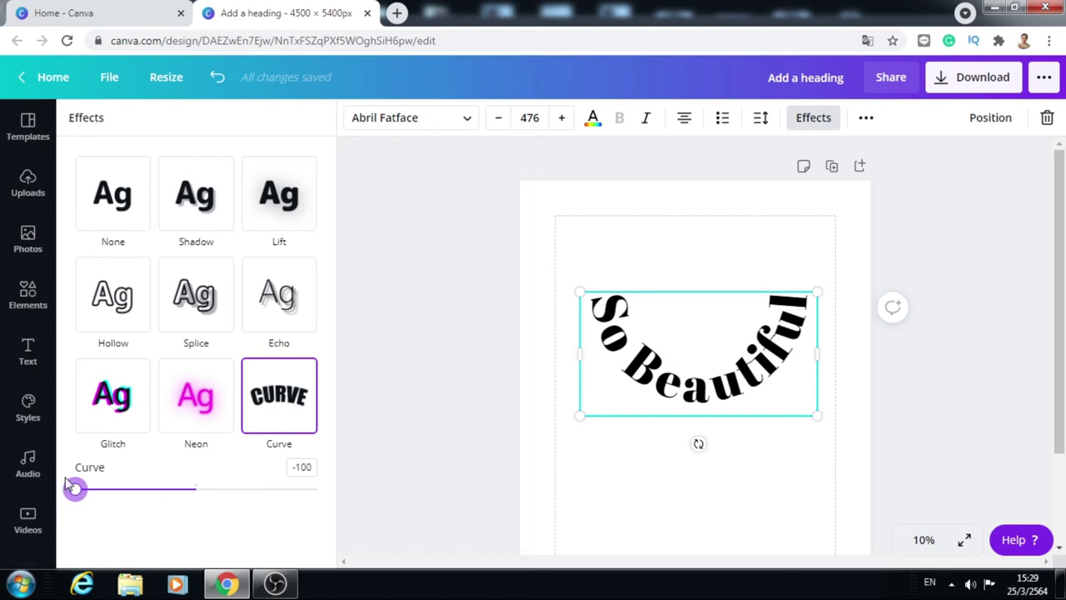
left_click_drag(72, 487, 198, 504)
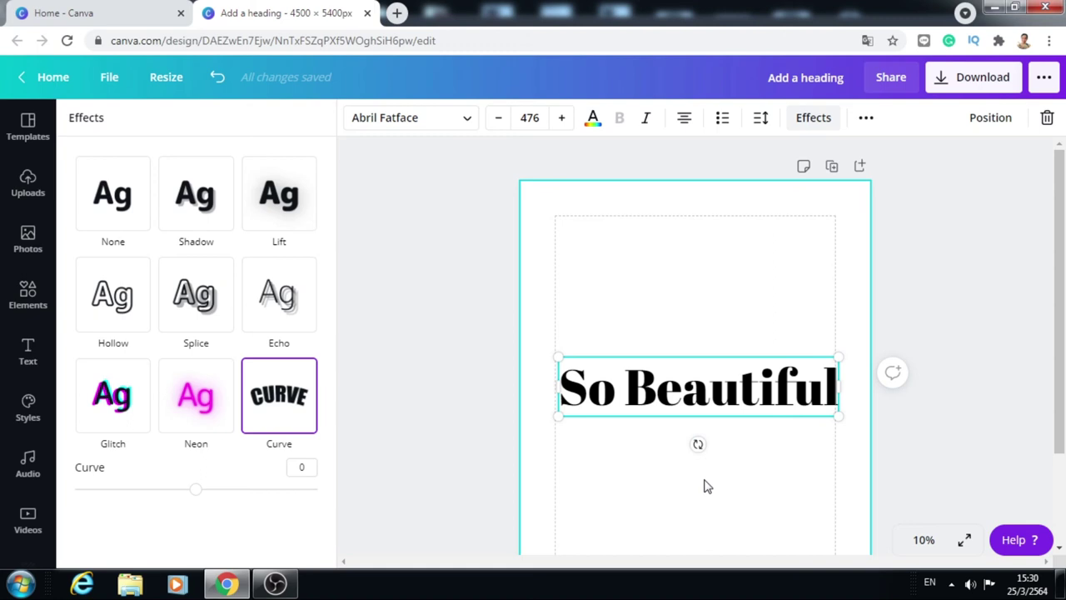
key("ctrl+z")
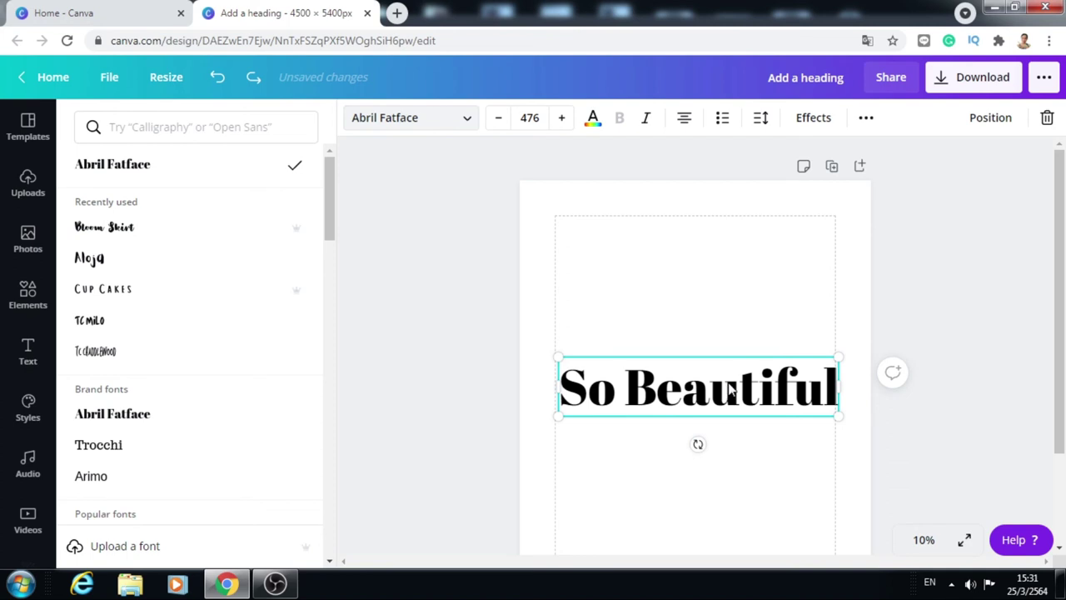
left_click(98, 236)
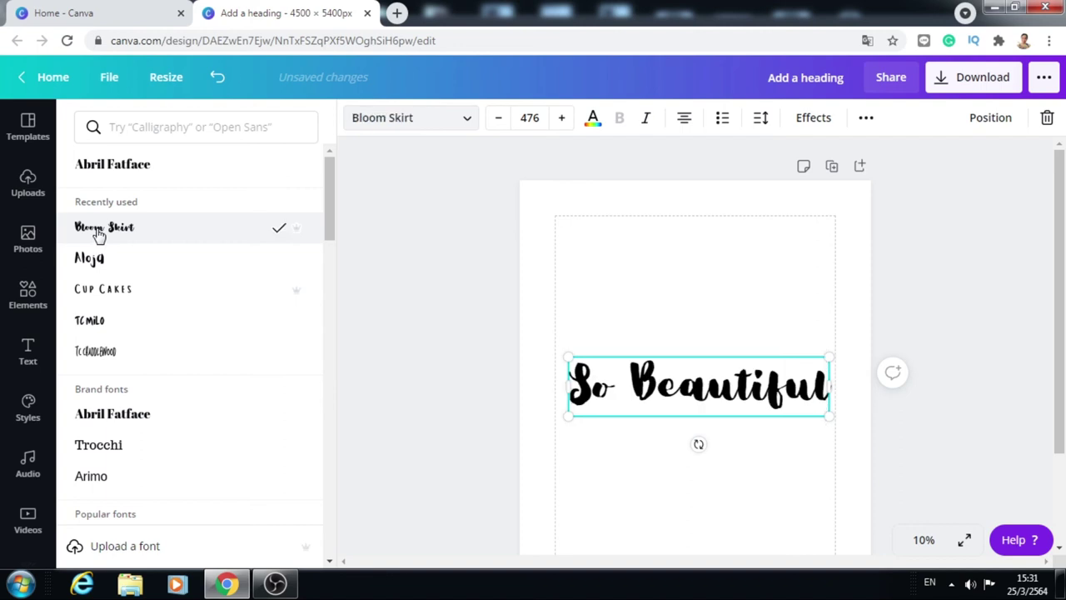
Apply the Splice effect to the heading, then move it up and enlarge it to font size 513 to span the margins
left_click(814, 118)
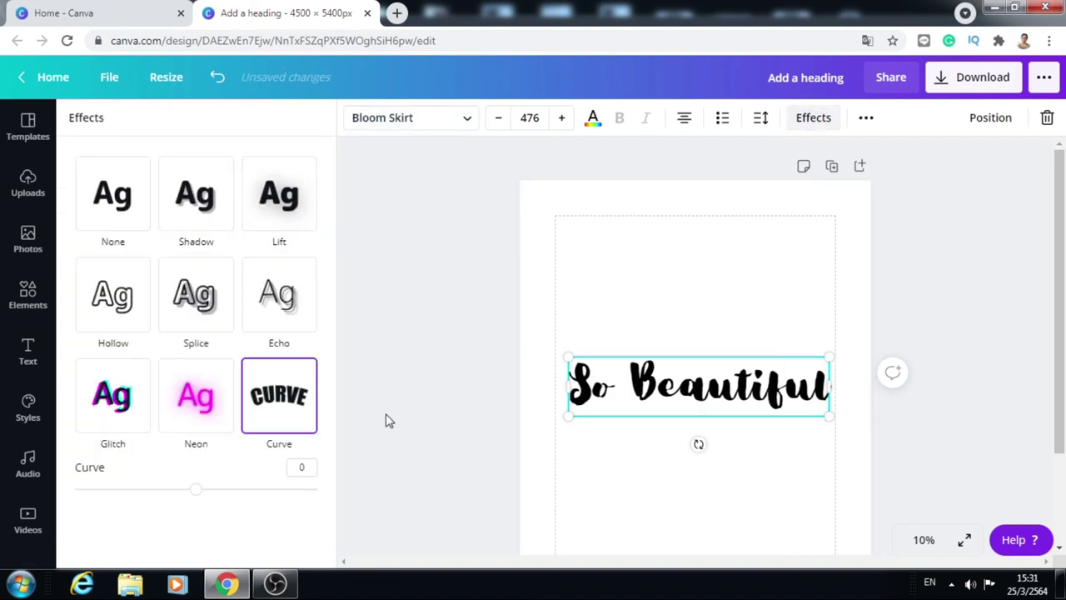
left_click(200, 310)
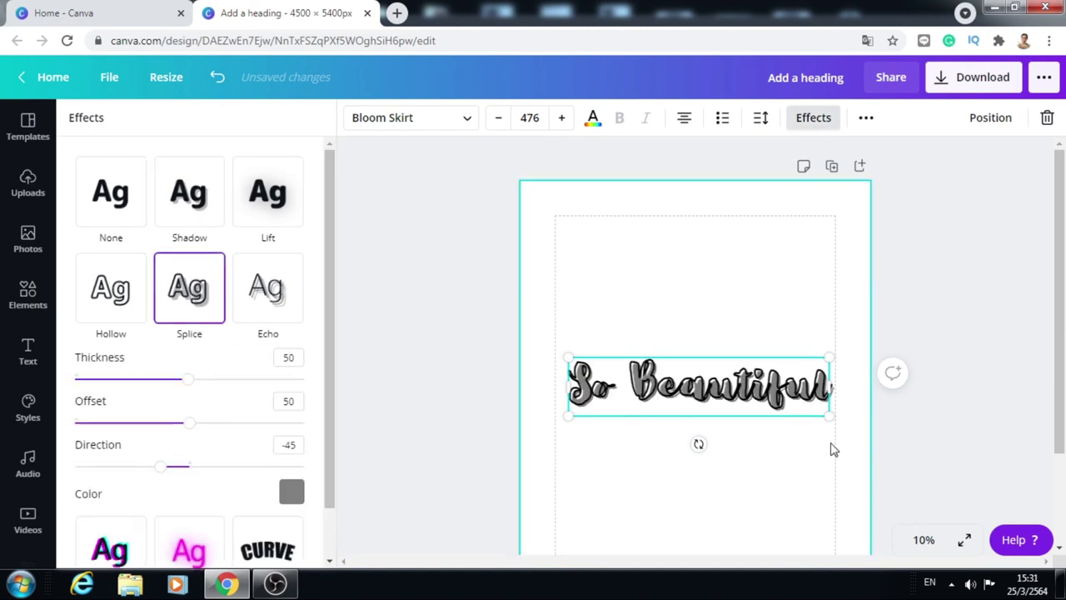
left_click_drag(744, 401, 702, 315)
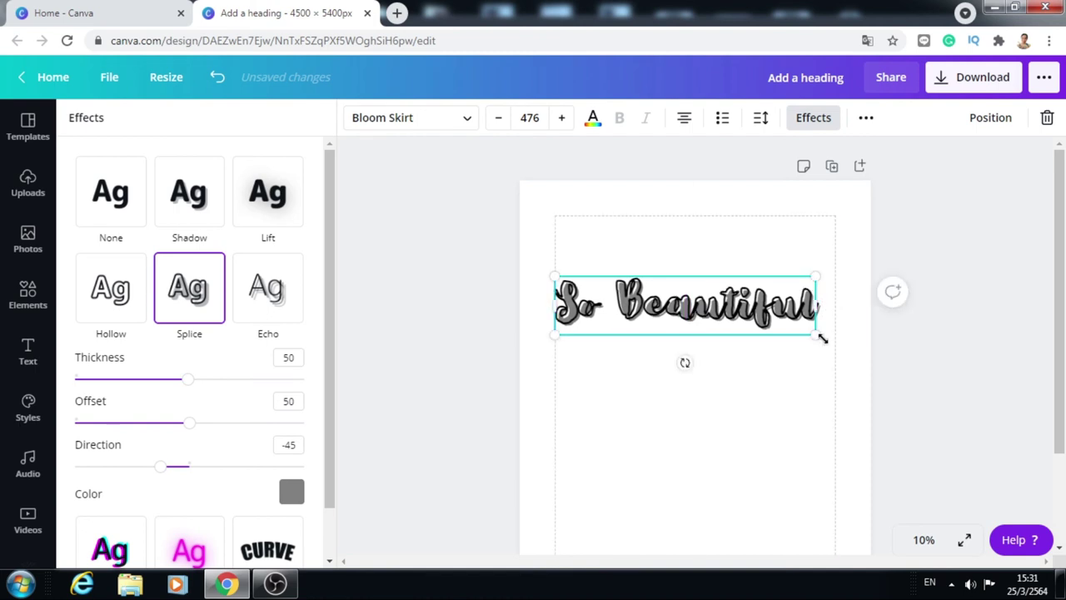
left_click_drag(822, 339, 841, 343)
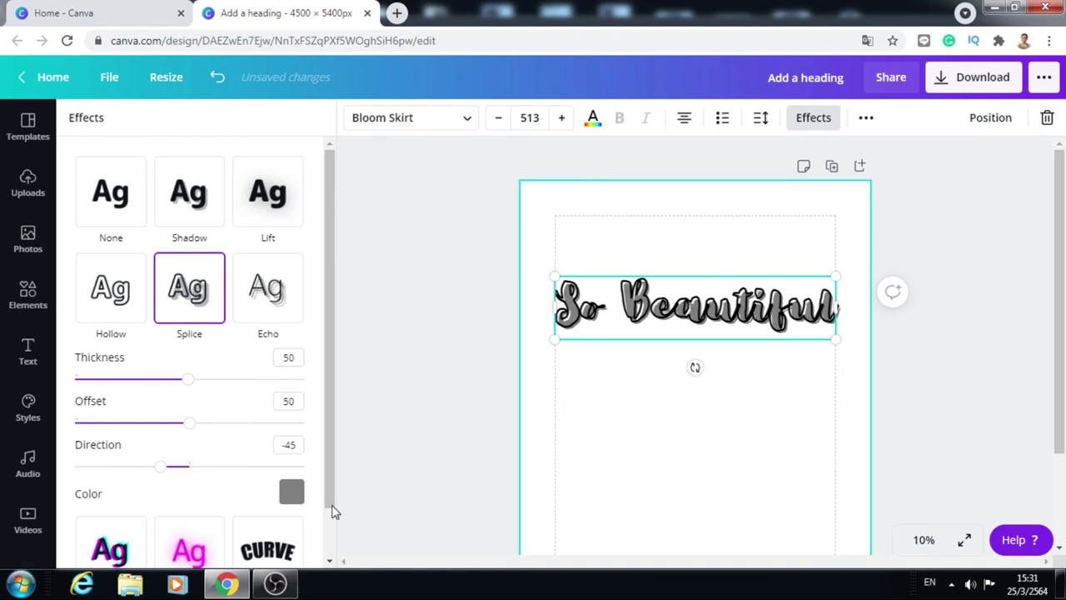
Set the heading's Splice color to the custom dark red #840202
left_click(292, 492)
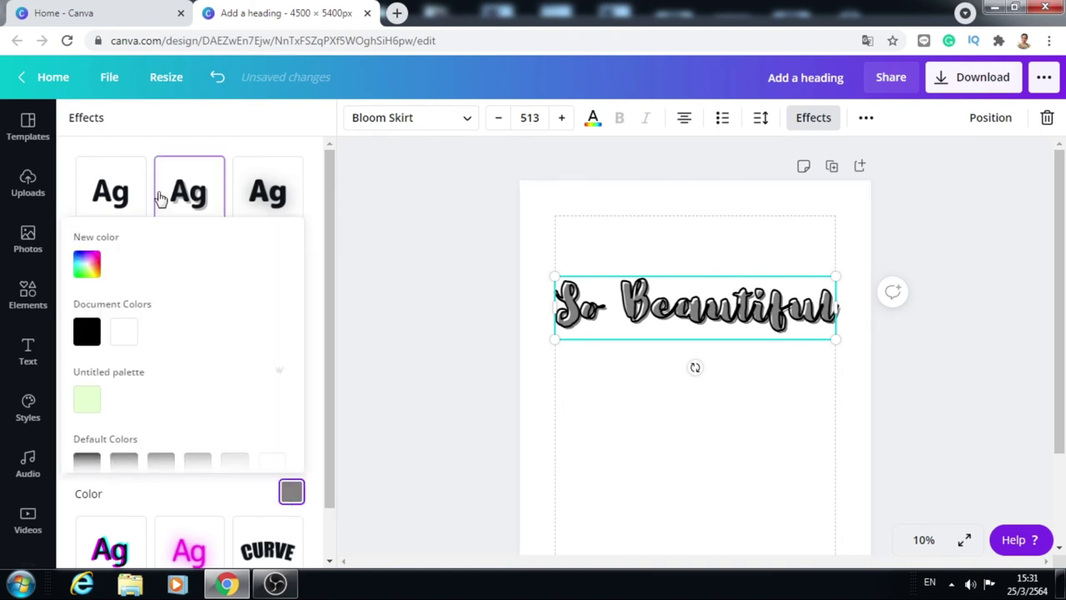
left_click(87, 264)
left_click(164, 325)
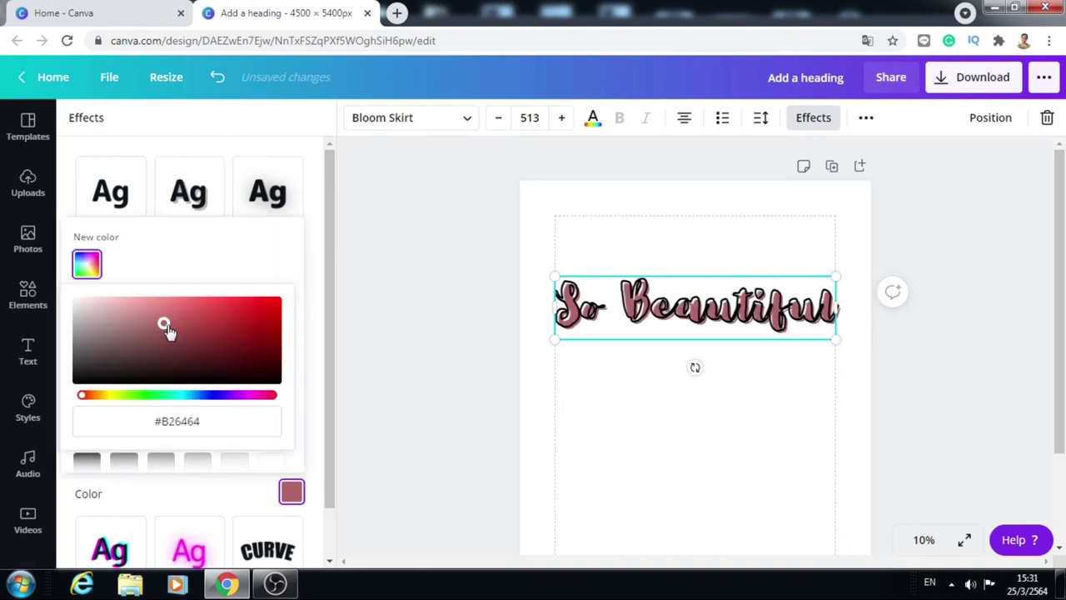
left_click_drag(167, 329, 277, 339)
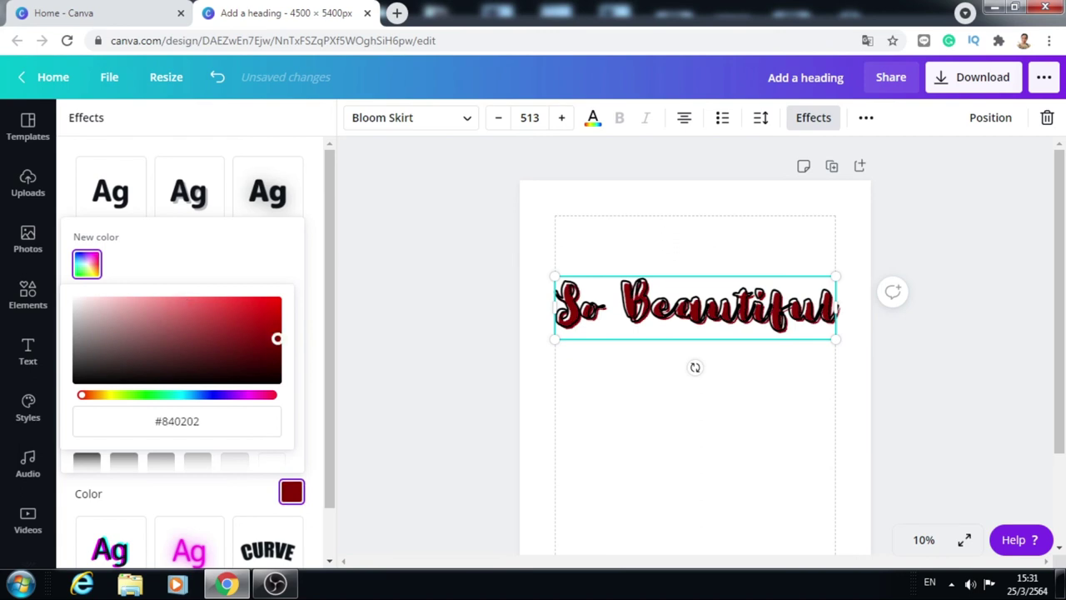
left_click(733, 464)
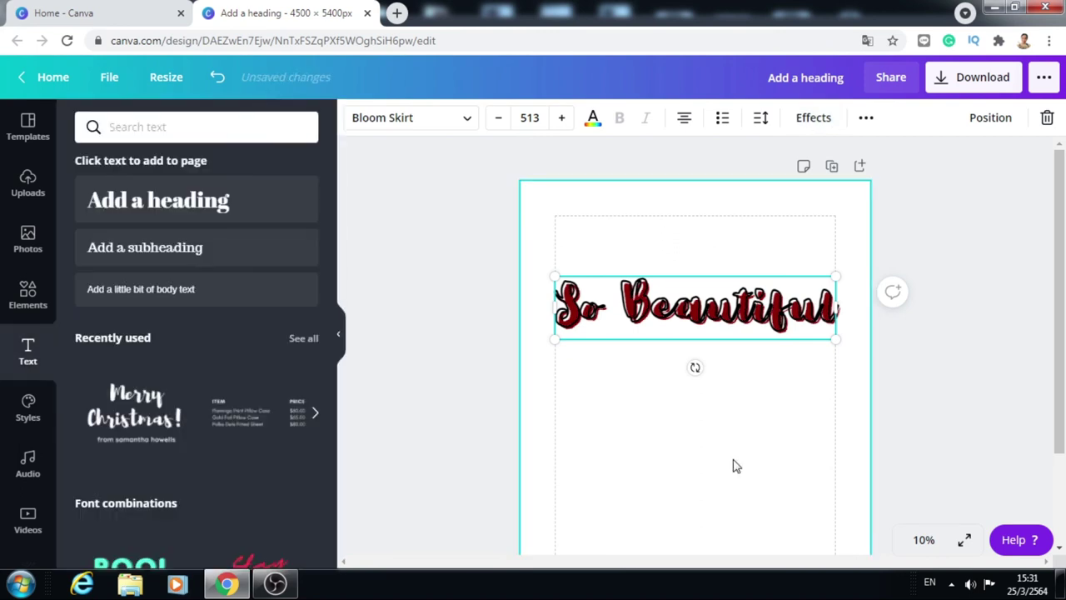
Switch the heading's effect from Splice to Curve
left_click(813, 117)
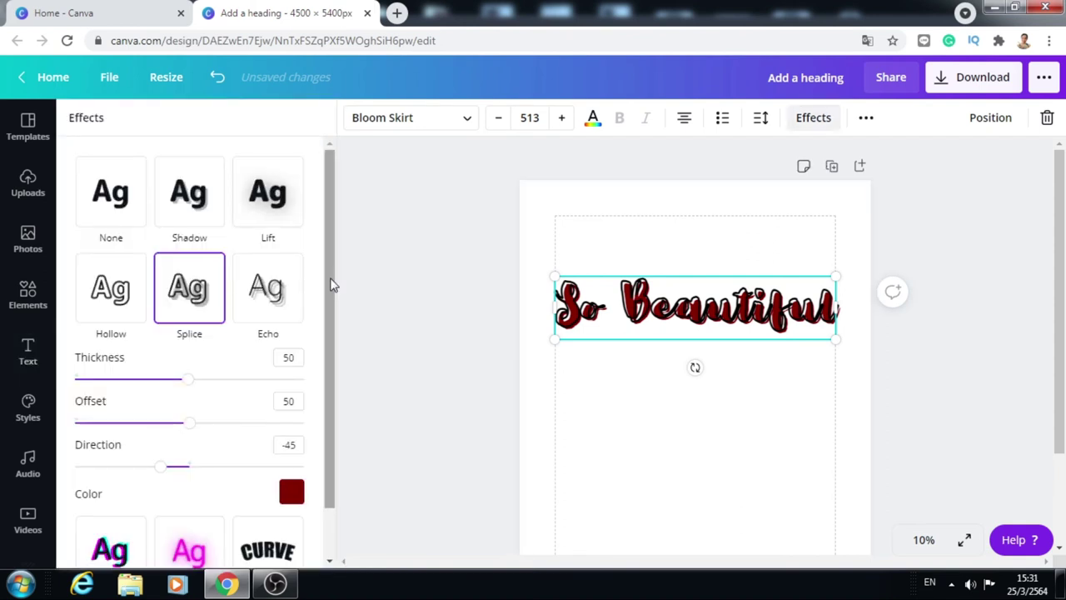
scroll(340, 400, "down", 1)
left_click(265, 495)
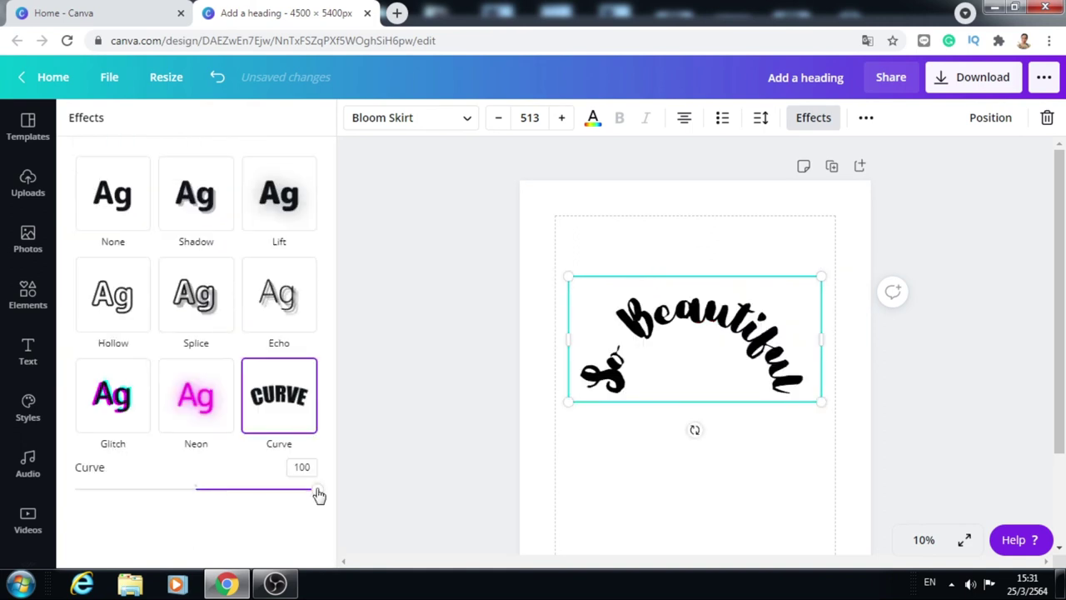
Enlarge the curved heading to font size 537 and center it horizontally in the upper part of the page
scroll(769, 386, "down", 1)
left_click_drag(813, 342, 834, 343)
mouse_move(709, 326)
left_mouse_down()
mouse_move(709, 295)
mouse_move(701, 308)
left_mouse_up()
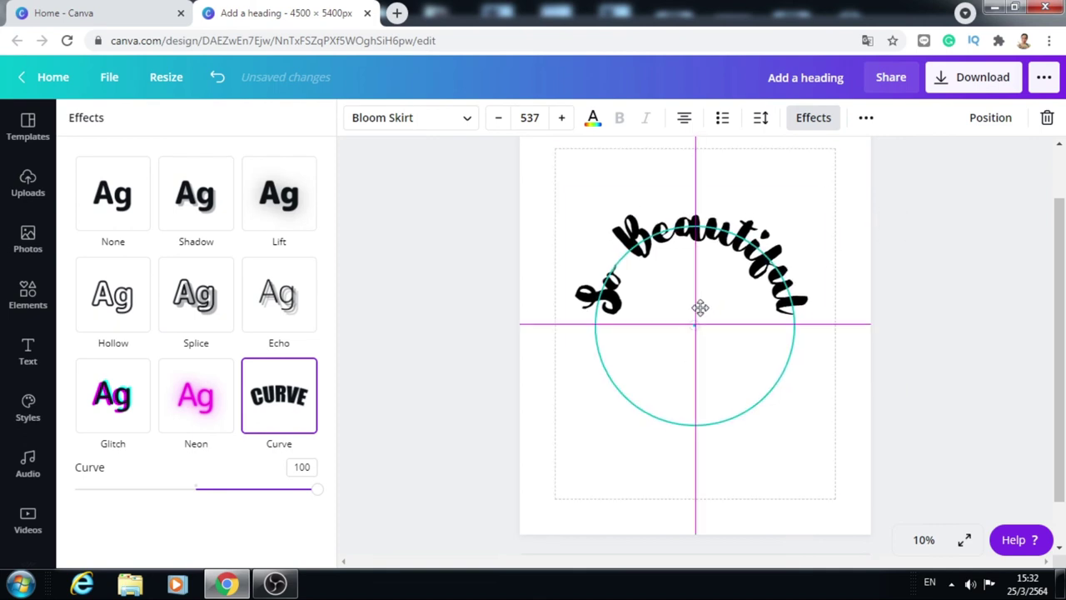
Try a flatter curve of 64 on the heading and return it to 100
left_click_drag(318, 493, 277, 509)
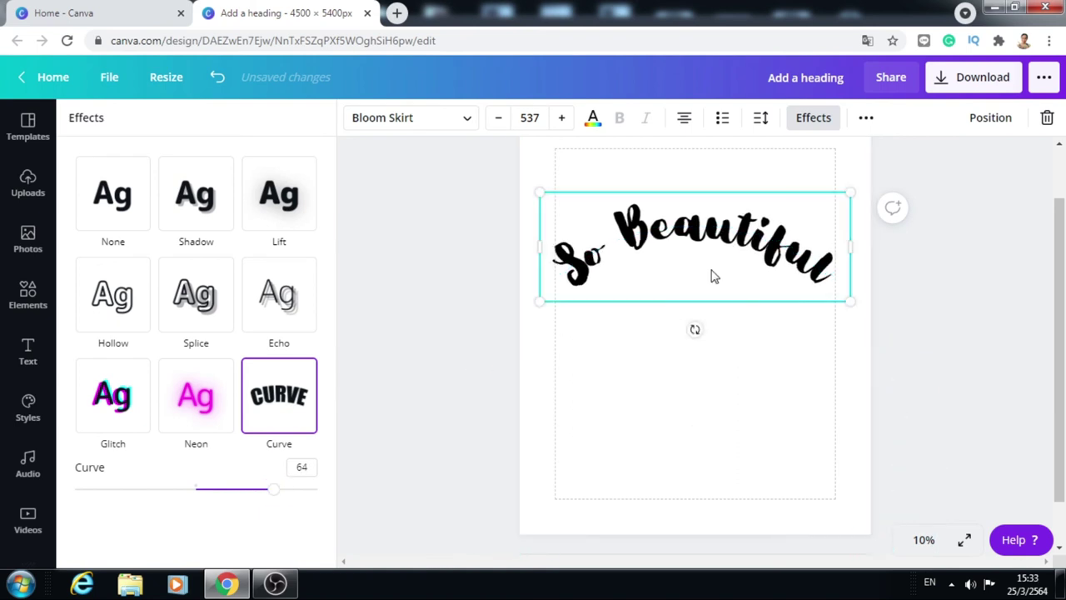
left_click_drag(713, 277, 704, 269)
left_click_drag(277, 498, 339, 510)
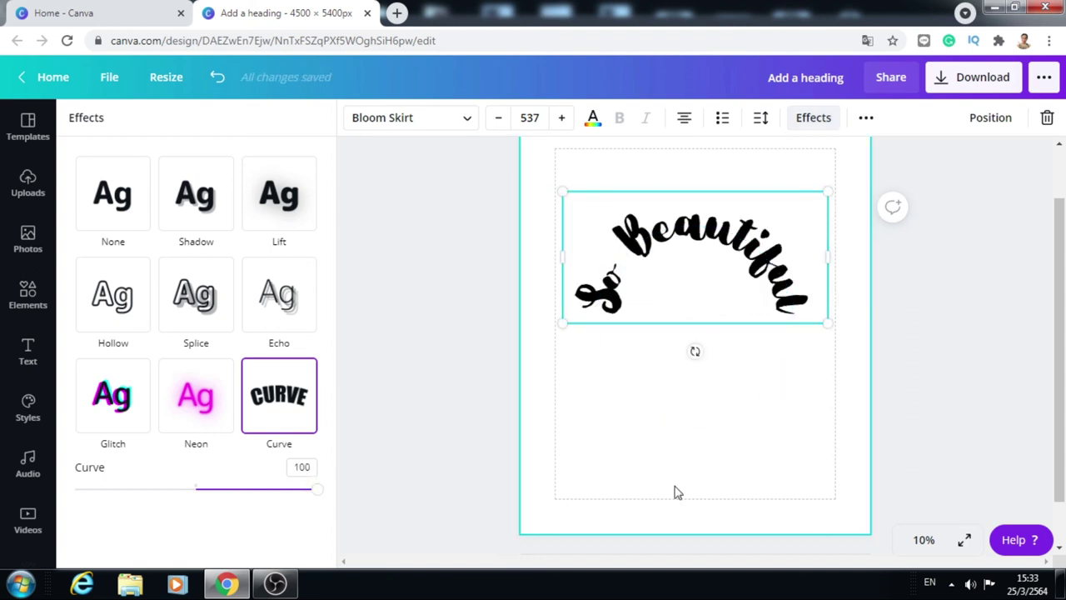
Duplicate the curved heading and place the copy slightly below the original
double_click(683, 313)
left_click(866, 119)
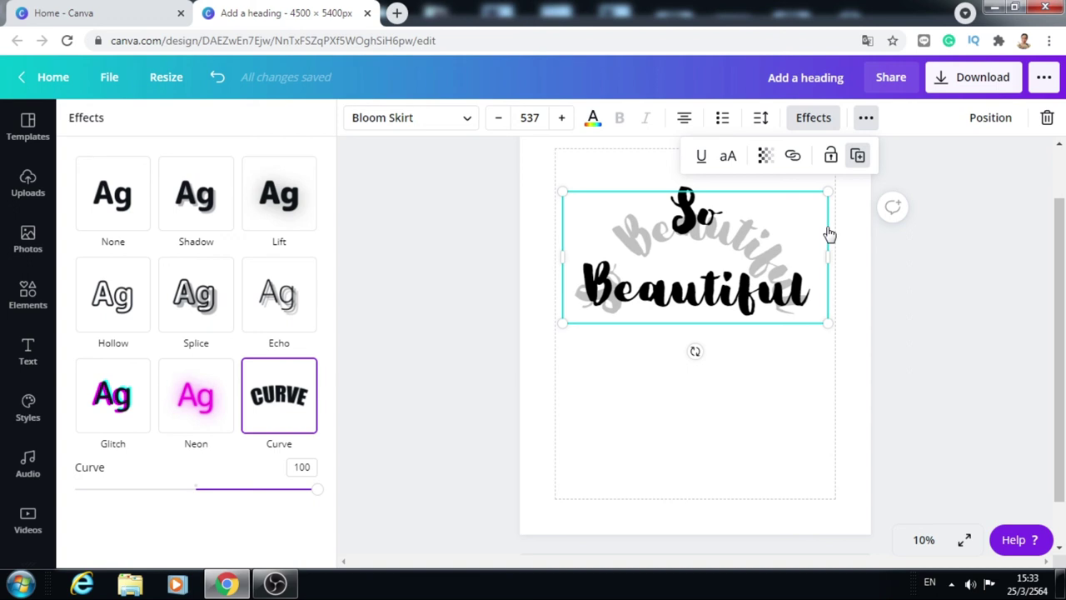
key("Escape")
left_click_drag(688, 305, 678, 376, "alt")
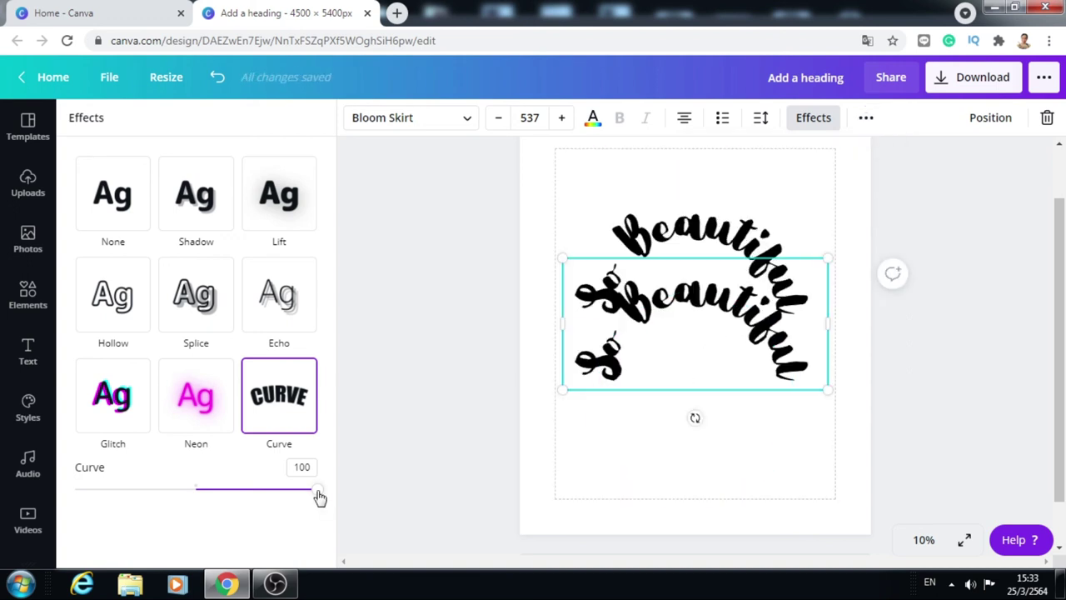
Set the copy's curve to -100 and center it below the original so the two arcs form a circle
left_click_drag(320, 498, 74, 486)
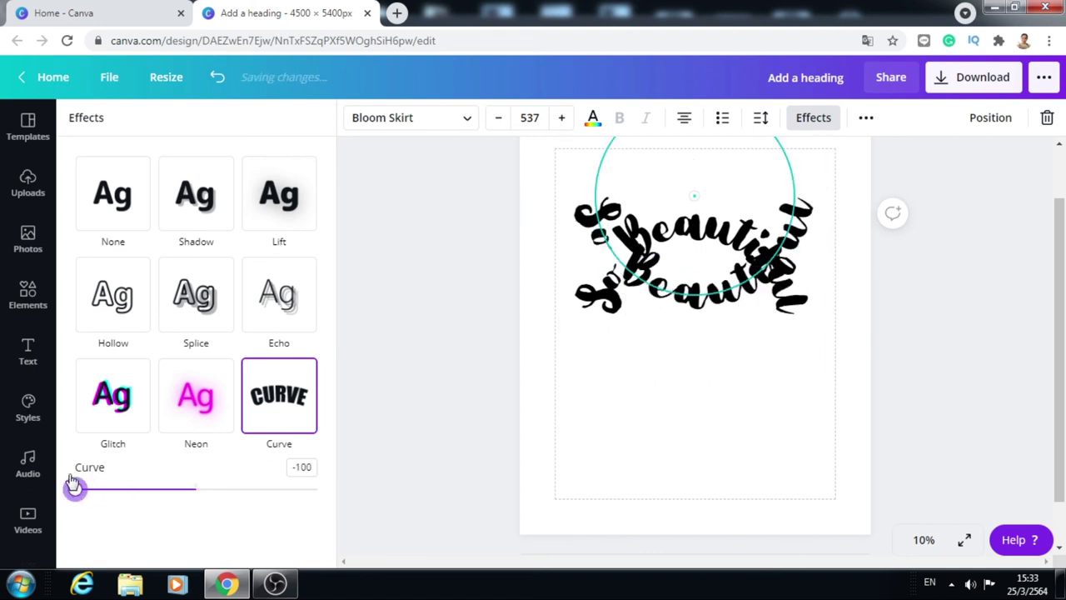
left_click_drag(718, 286, 702, 434)
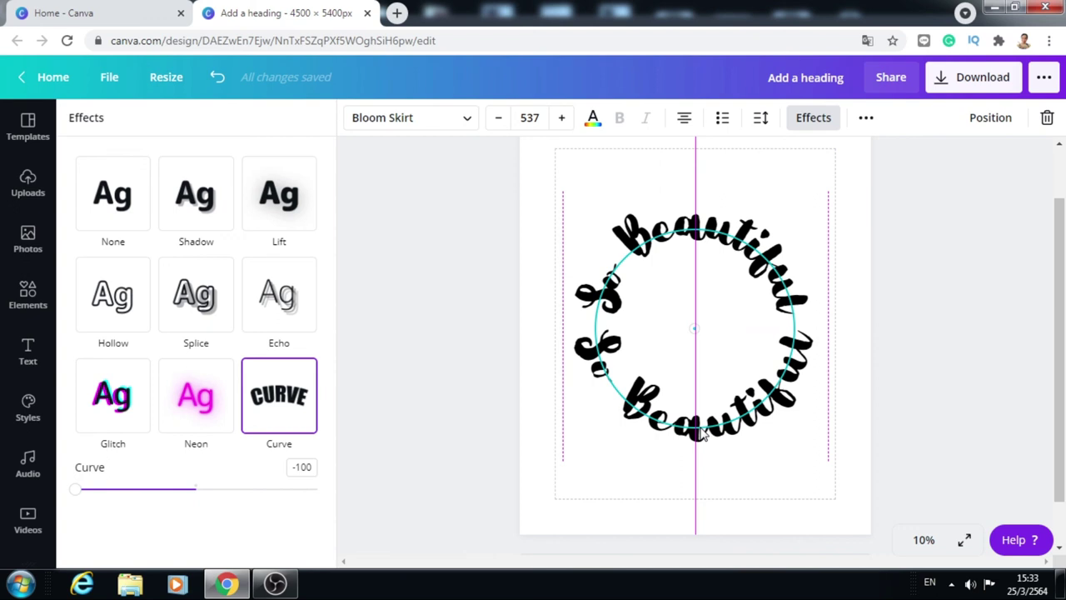
left_click_drag(703, 434, 702, 434)
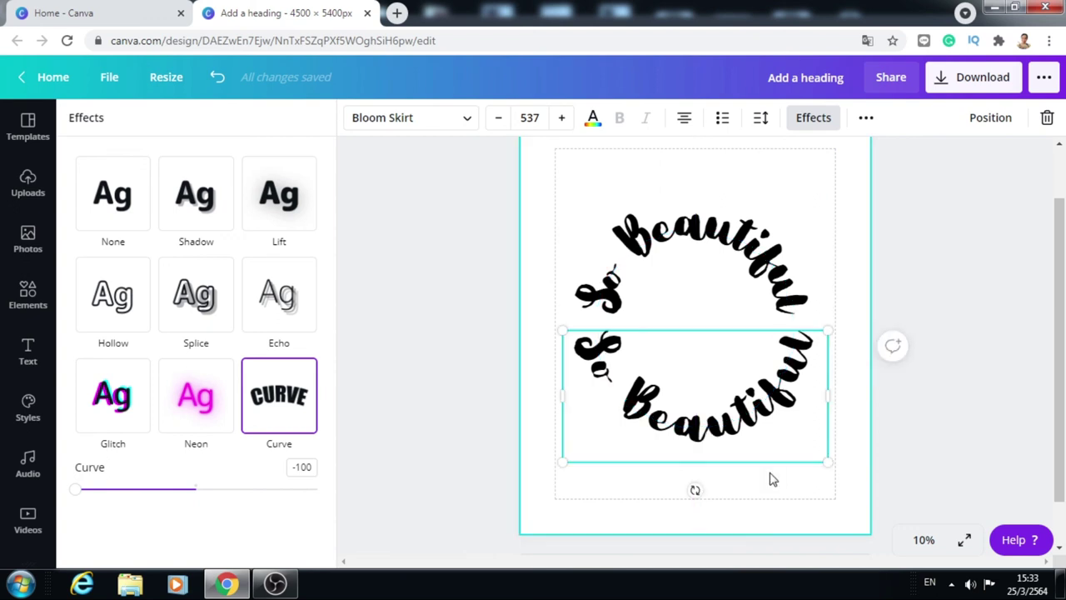
Move the upper arc of text higher to widen the gap between the two arcs, and deselect it
left_click_drag(688, 269, 684, 262)
left_click(818, 507)
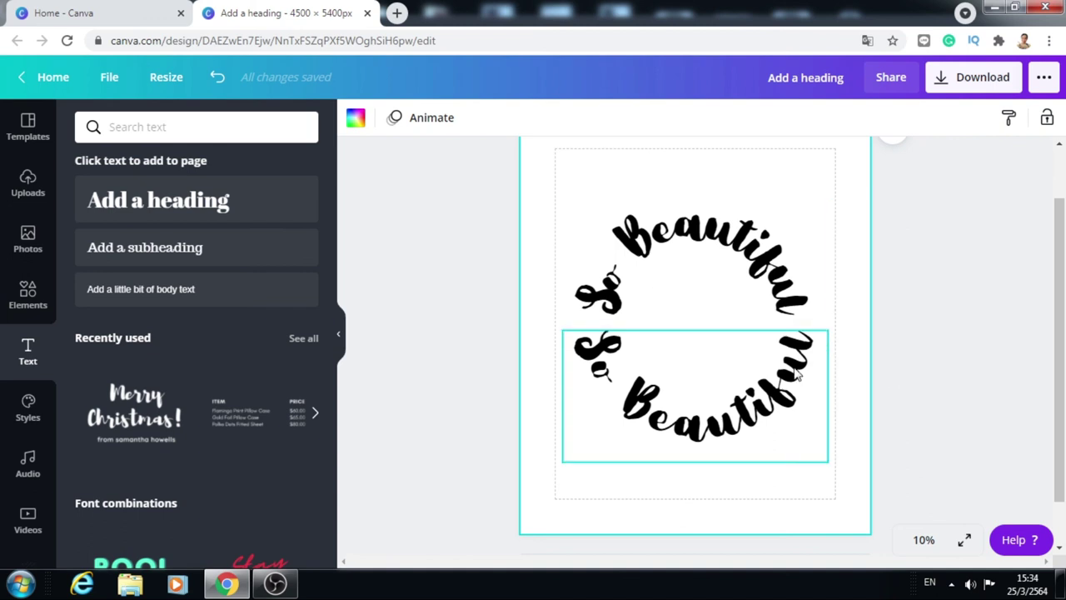
left_click_drag(699, 282, 705, 250)
left_click(1031, 363)
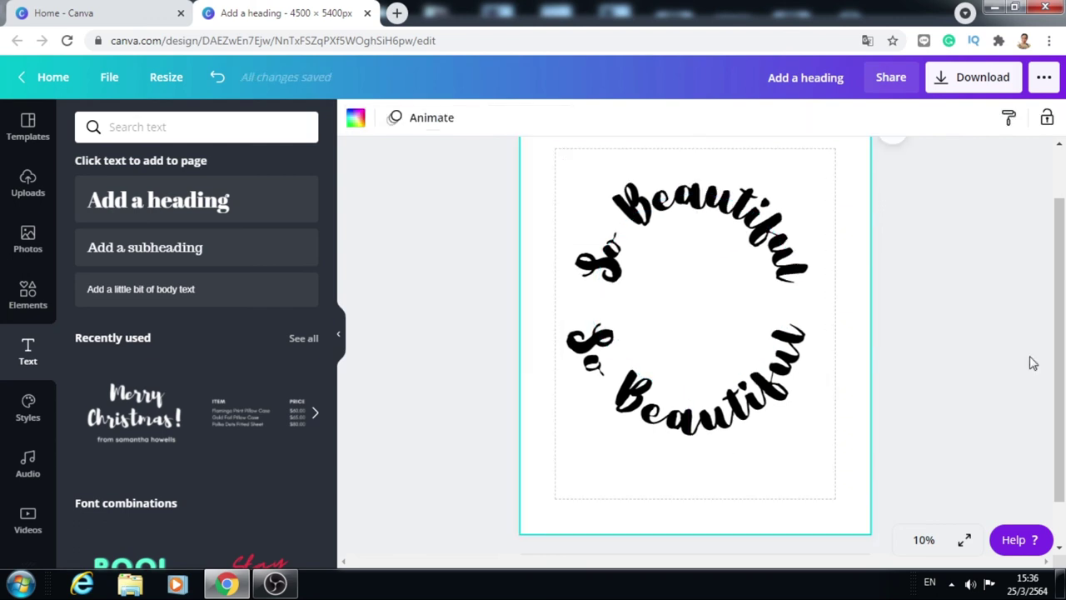